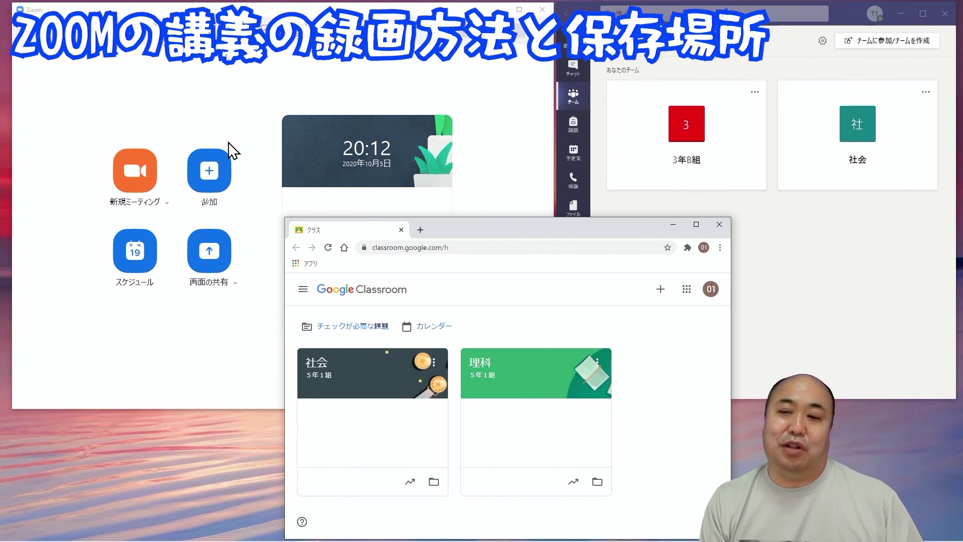
- Bring the Zoom window forward, open its settings and show the additional settings in the web portal
{"action": "left_click", "coordinate": [455, 78]}
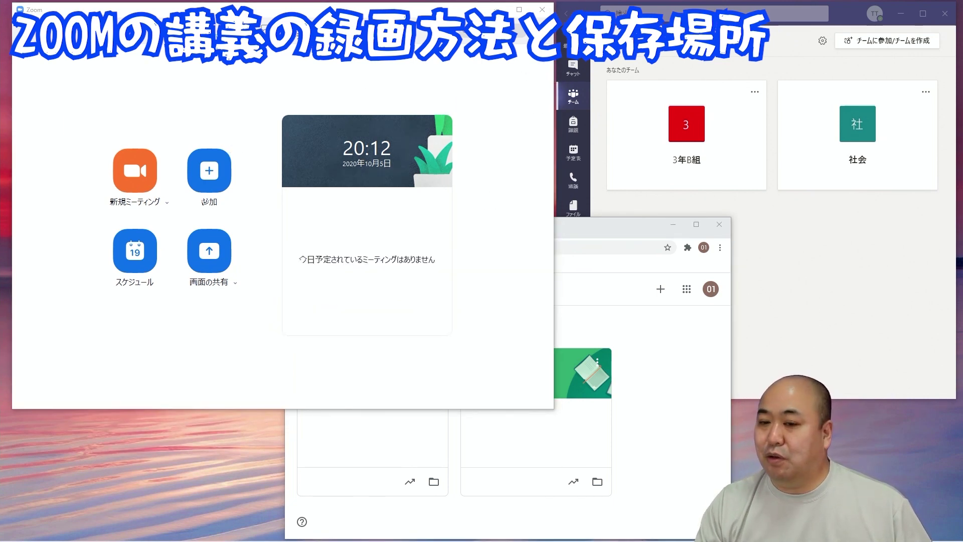
{"action": "left_click", "coordinate": [538, 31]}
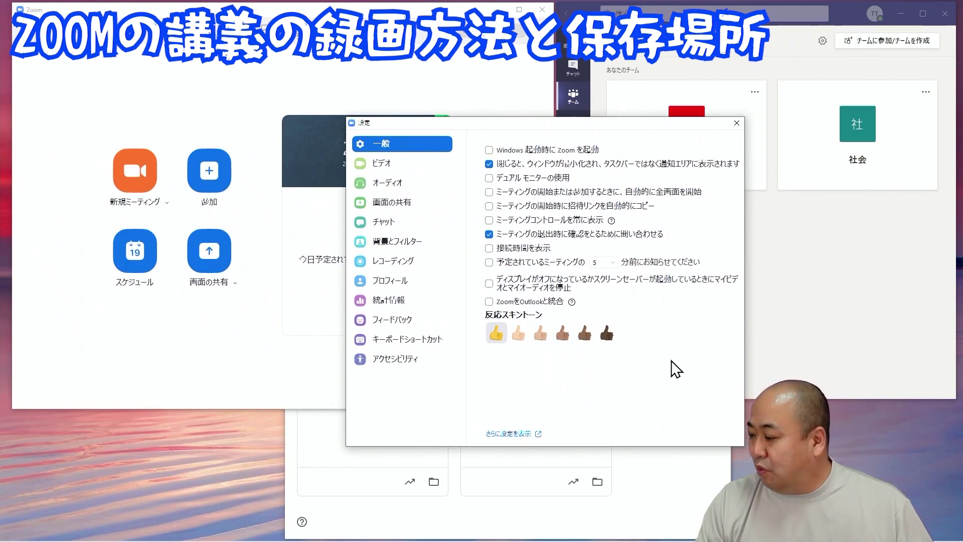
{"action": "left_click", "coordinate": [524, 434]}
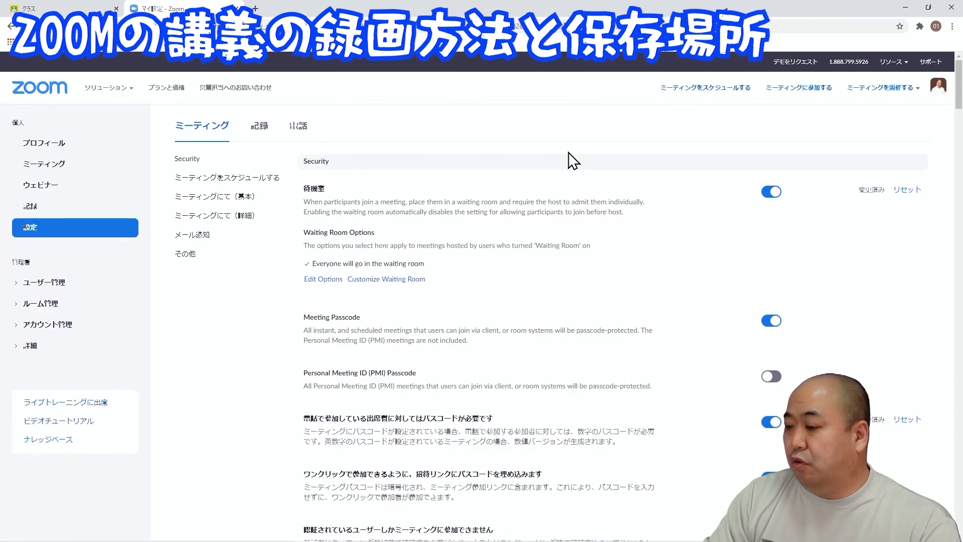
- View the cloud recordings list in the Zoom web portal and dismiss the tip about local recordings
{"action": "left_click", "coordinate": [30, 231]}
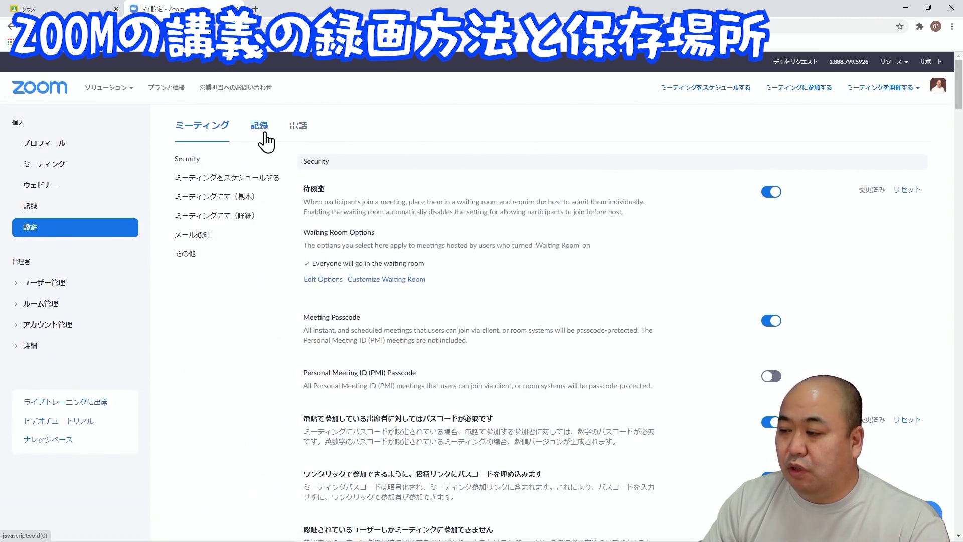
{"action": "left_click", "coordinate": [34, 208]}
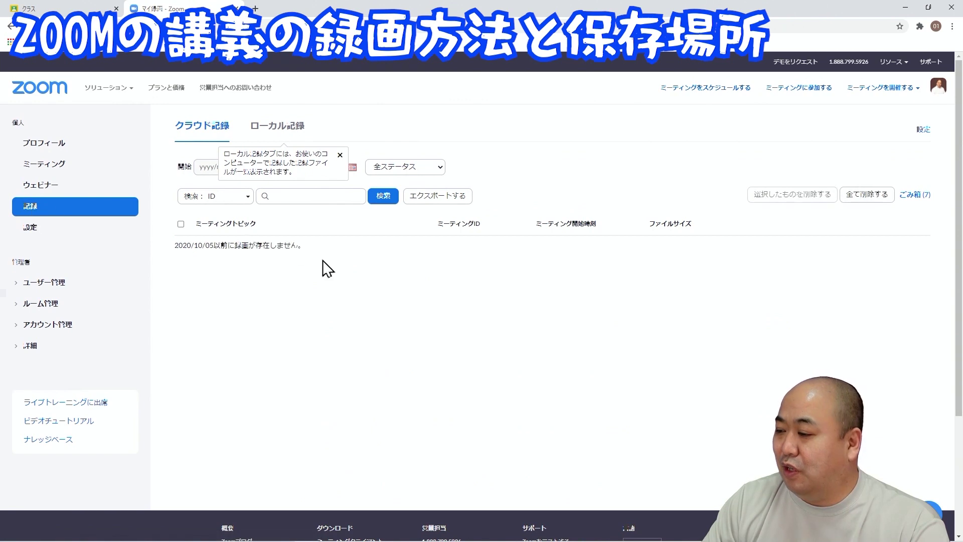
{"action": "left_click", "coordinate": [341, 156]}
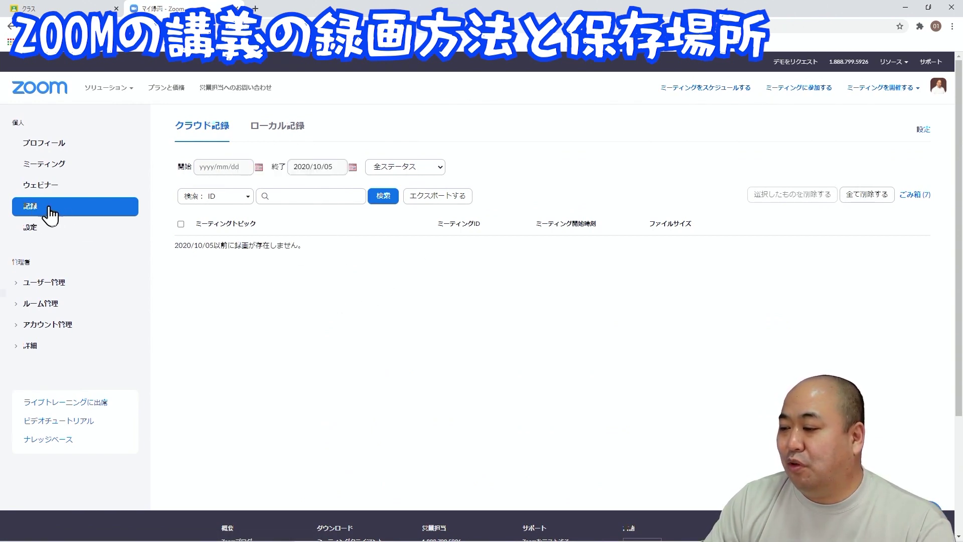
- Review the web portal's recording settings, covering local, cloud and automatic recording
{"action": "left_click", "coordinate": [30, 229]}
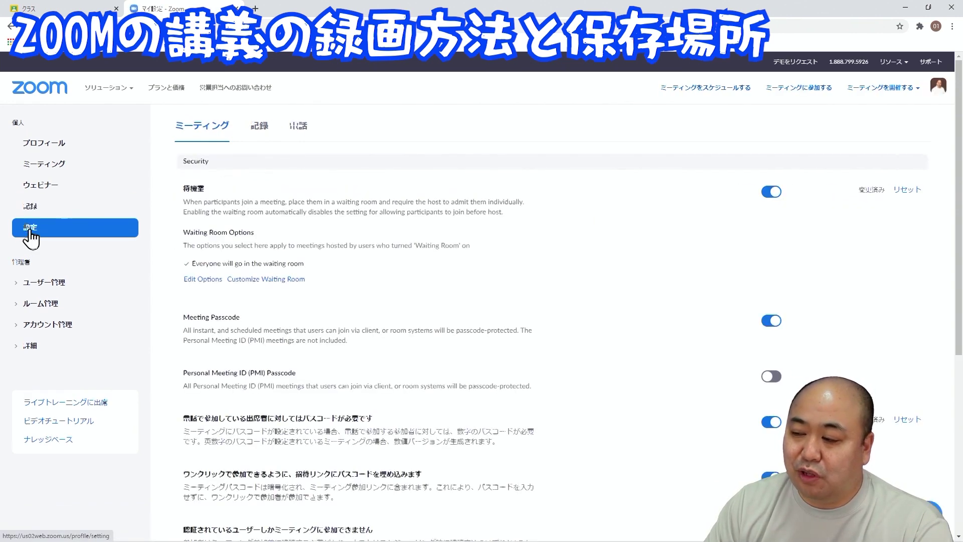
{"action": "left_click", "coordinate": [258, 128]}
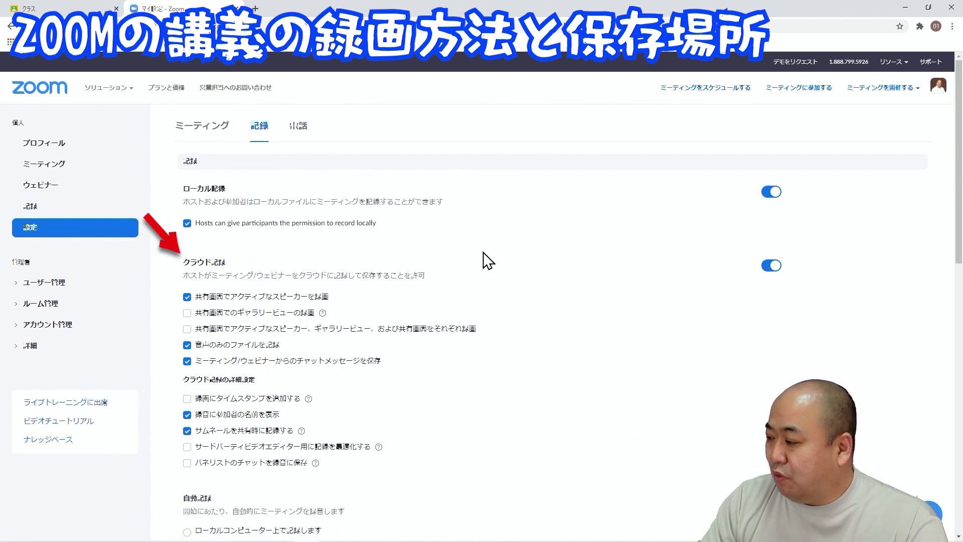
{"action": "scroll", "coordinate": [490, 279], "scroll_direction": "down", "scroll_amount": 6}
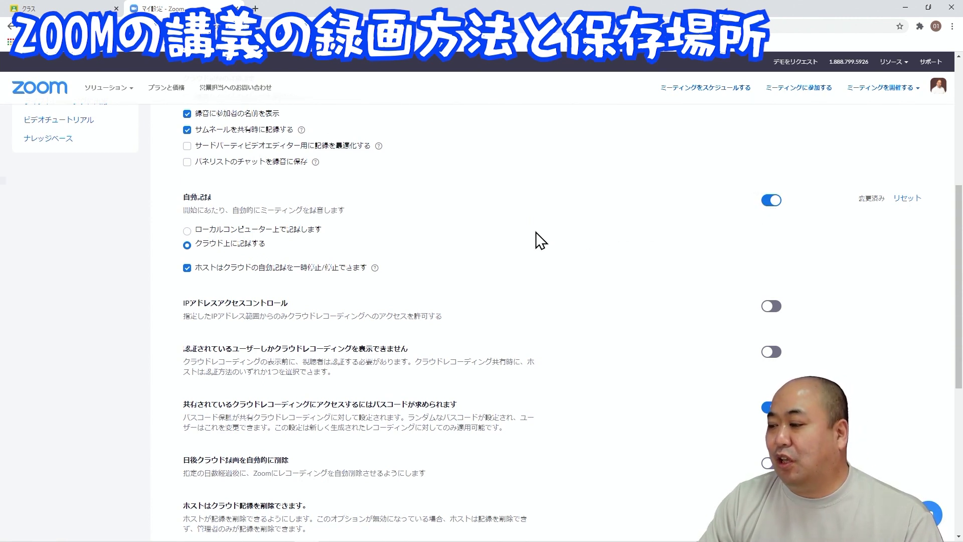
{"action": "scroll", "coordinate": [565, 242], "scroll_direction": "down", "scroll_amount": 2}
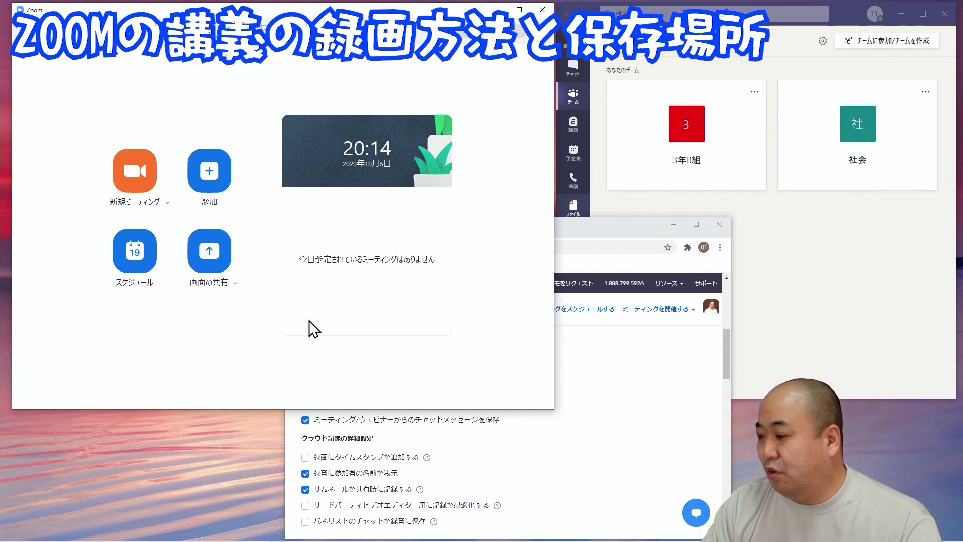
- Schedule a one-hour Zoom meeting for October 5, 2020 at 21:00 with automatic recording to the cloud, then return to the Zoom window
{"action": "left_click", "coordinate": [141, 271]}
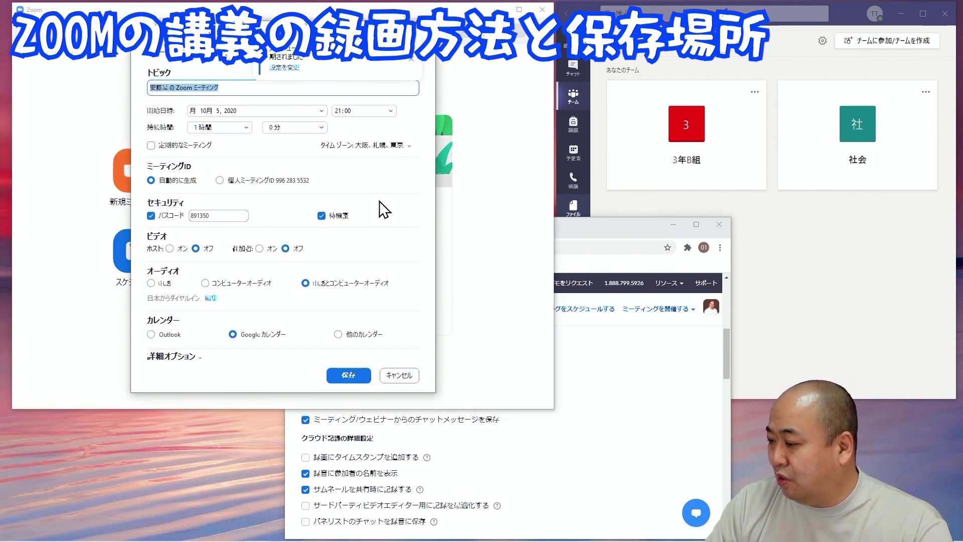
{"action": "left_click", "coordinate": [199, 358]}
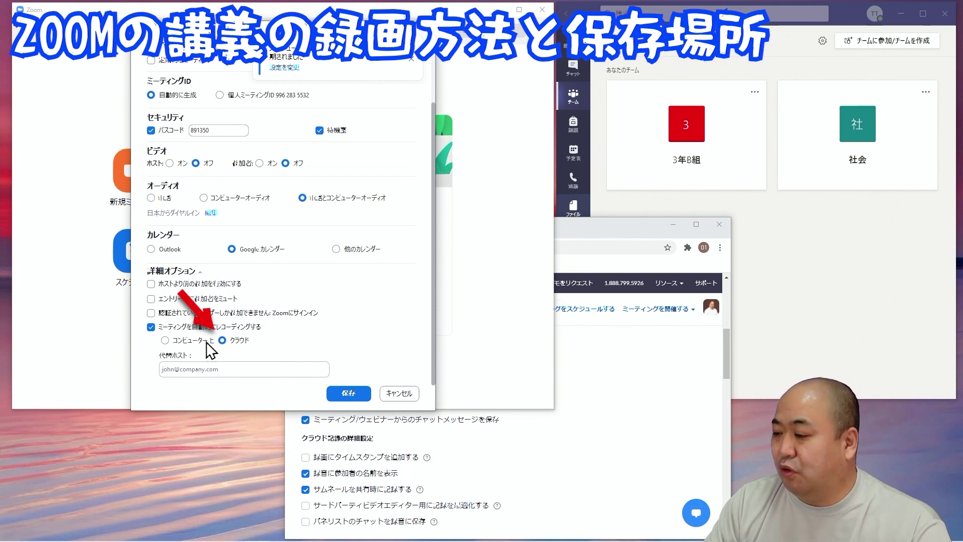
{"action": "left_click", "coordinate": [347, 391]}
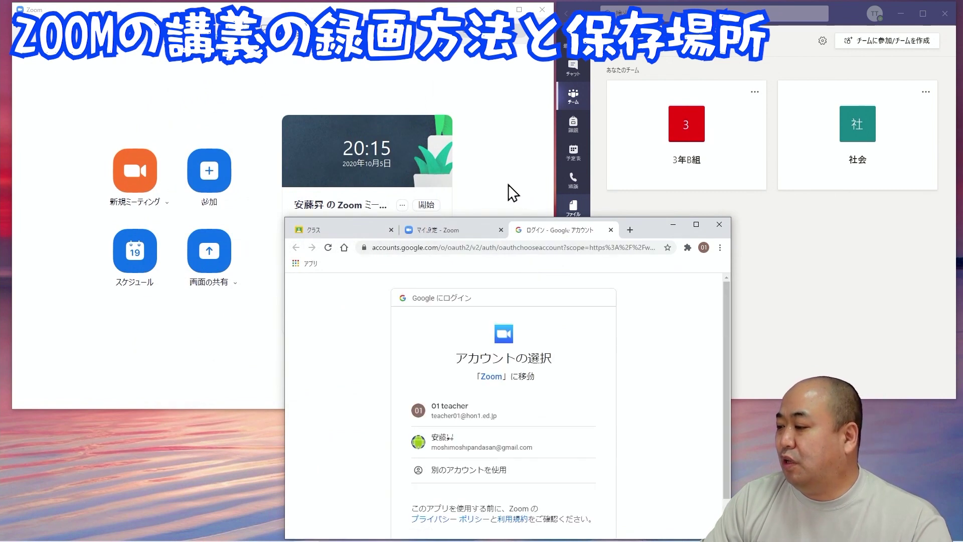
{"action": "left_click", "coordinate": [509, 192]}
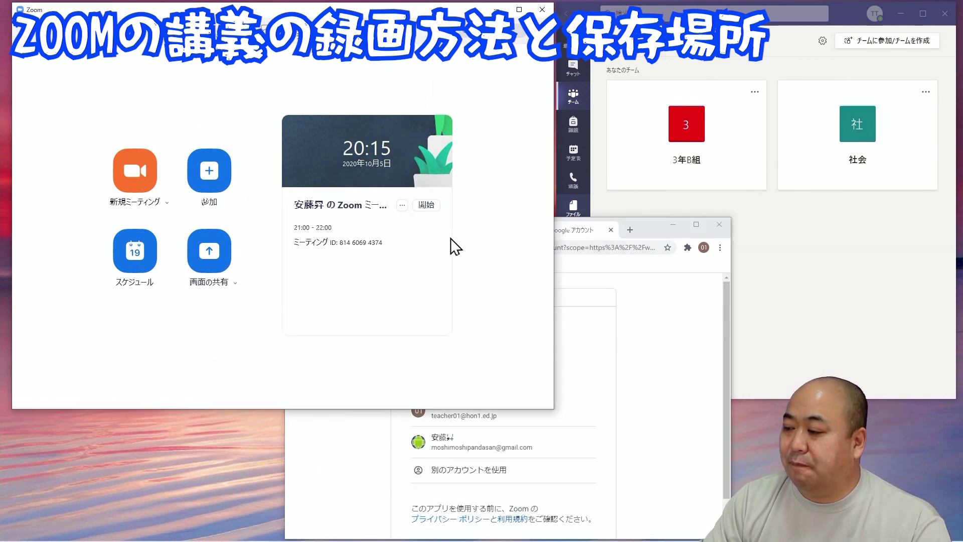
- Start the scheduled meeting, turn on the video to record a short sample, and end the meeting for everyone
{"action": "left_click", "coordinate": [427, 205]}
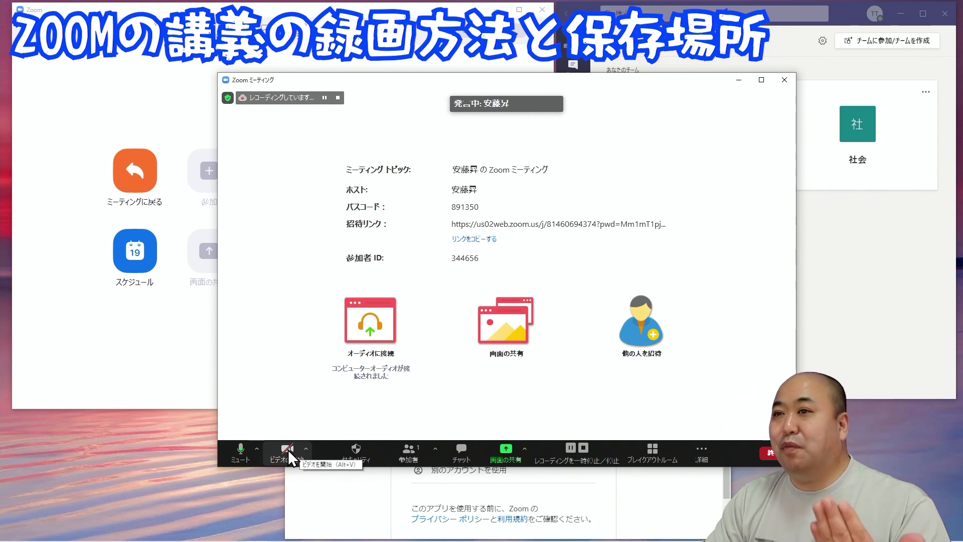
{"action": "left_click", "coordinate": [288, 450]}
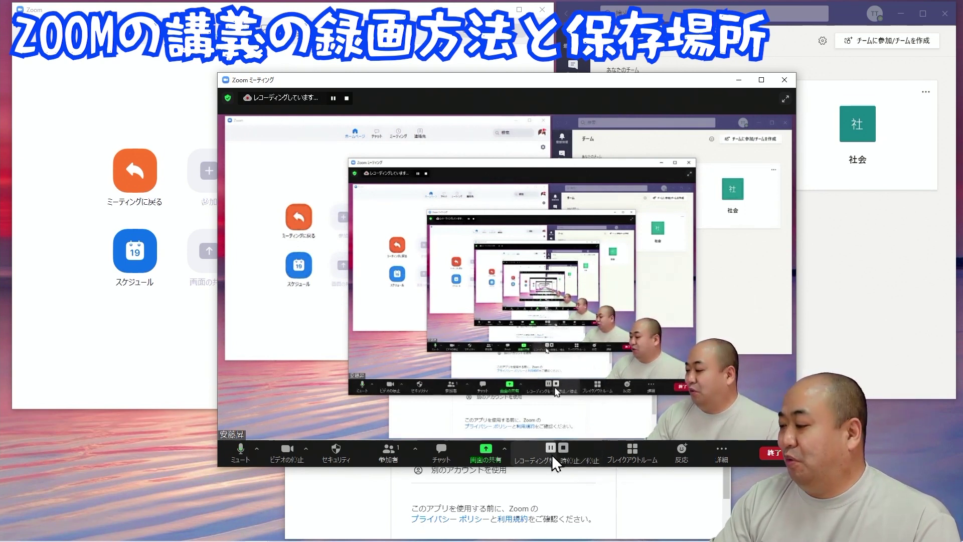
{"action": "left_click", "coordinate": [772, 450]}
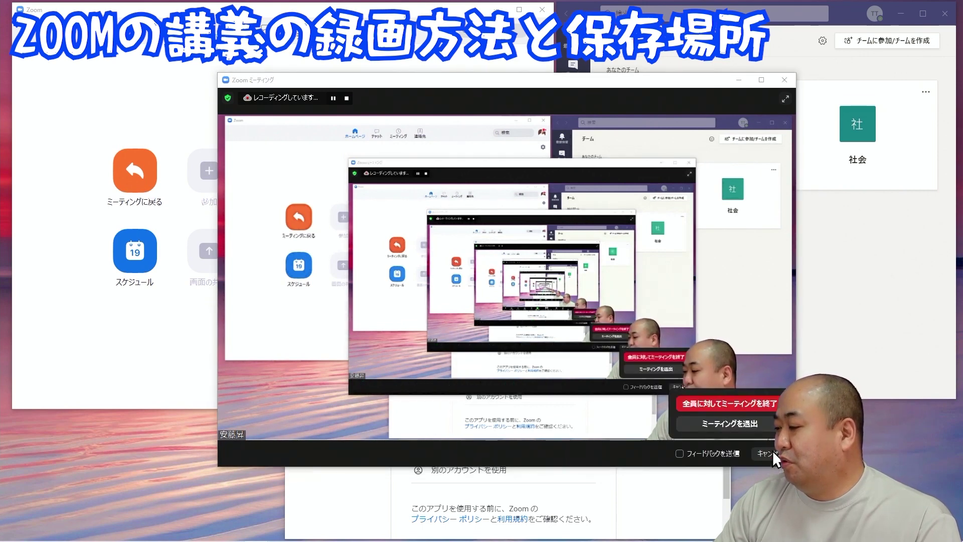
{"action": "left_click", "coordinate": [758, 405]}
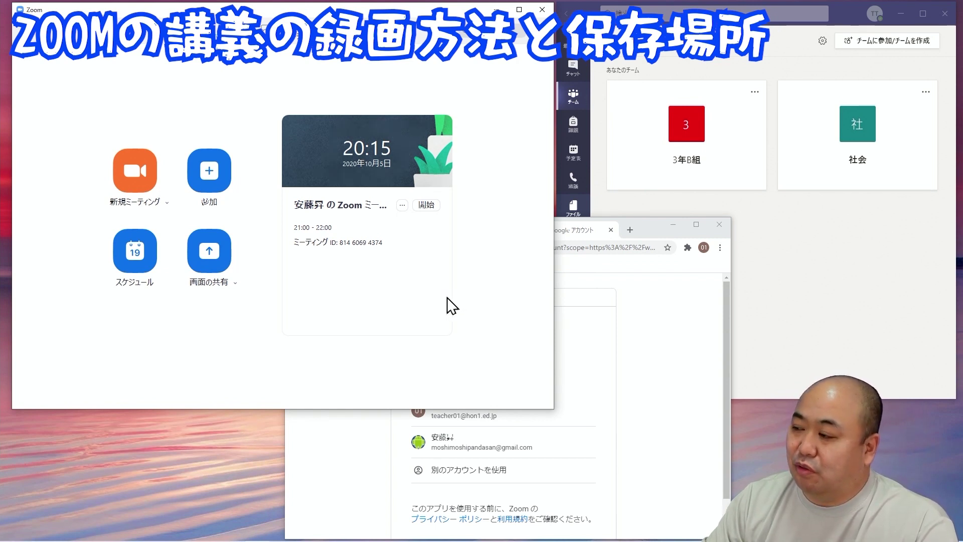
- Open cloud recording management from Zoom's recording settings and refresh the recordings list in the maximized browser
{"action": "left_click", "coordinate": [538, 60]}
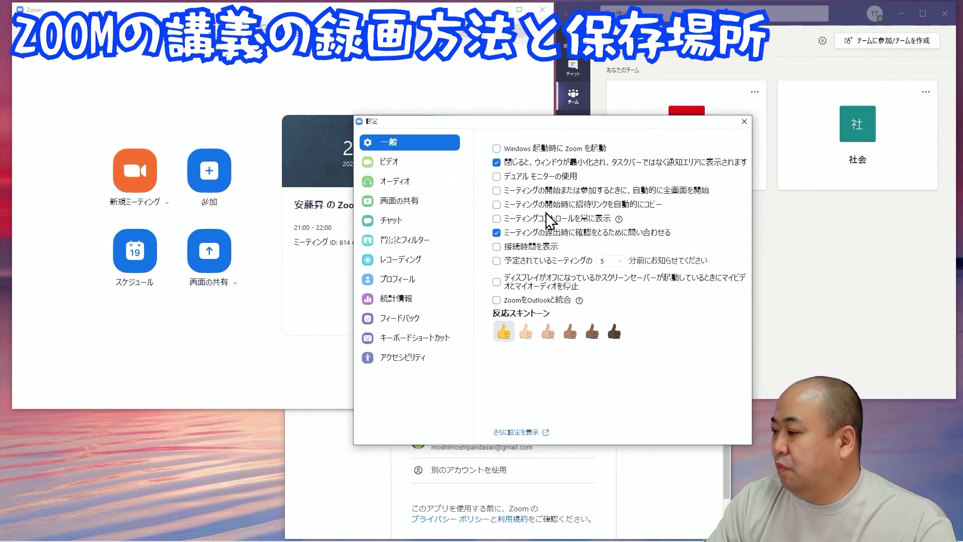
{"action": "left_click", "coordinate": [406, 265]}
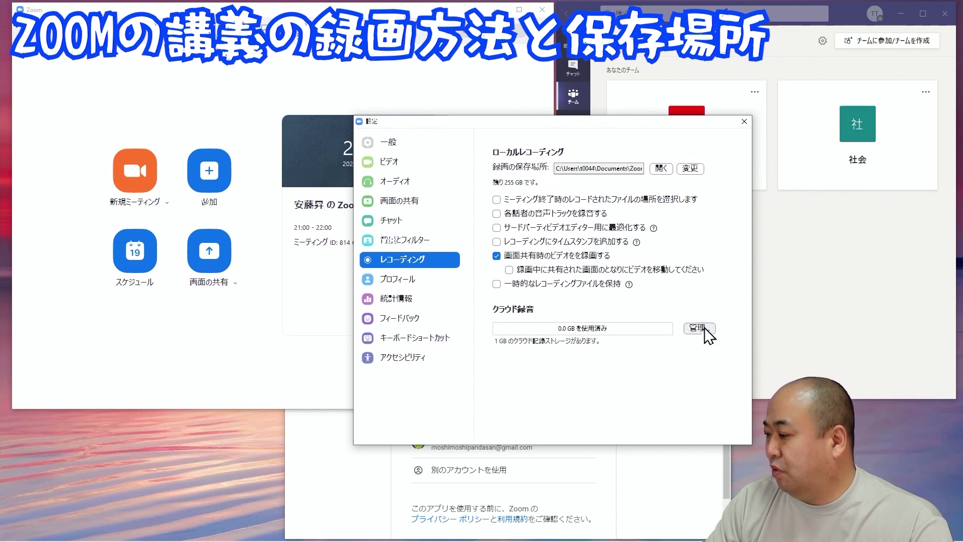
{"action": "left_click", "coordinate": [698, 327]}
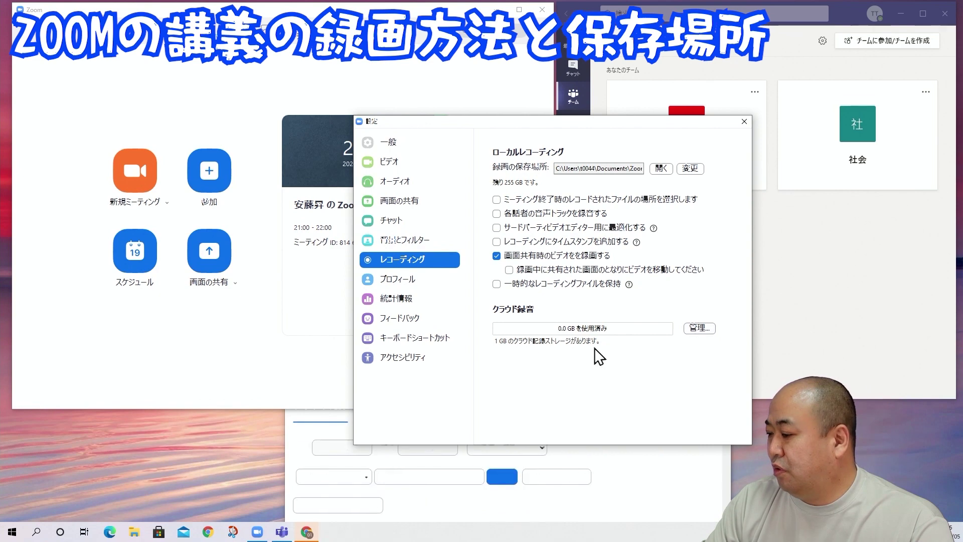
{"action": "left_click", "coordinate": [697, 228]}
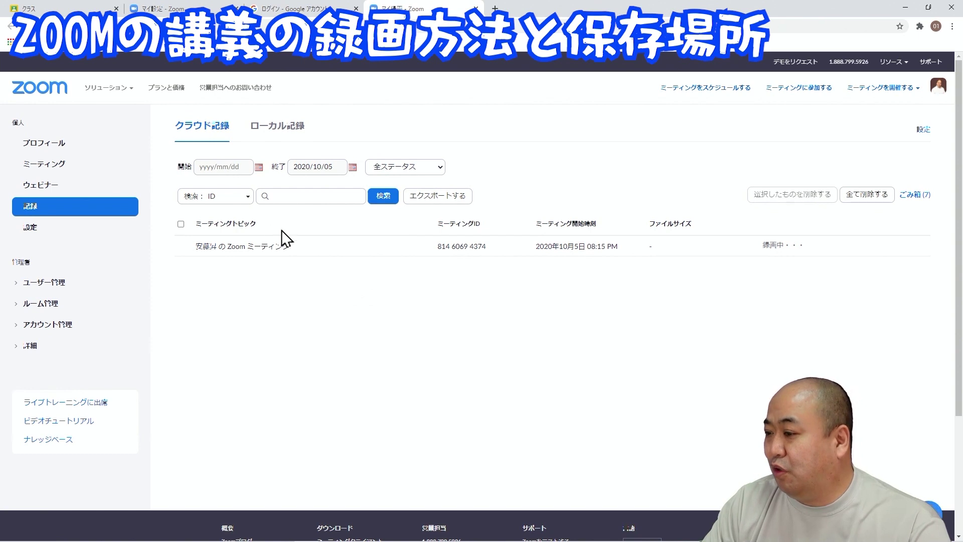
{"action": "key", "text": "F5"}
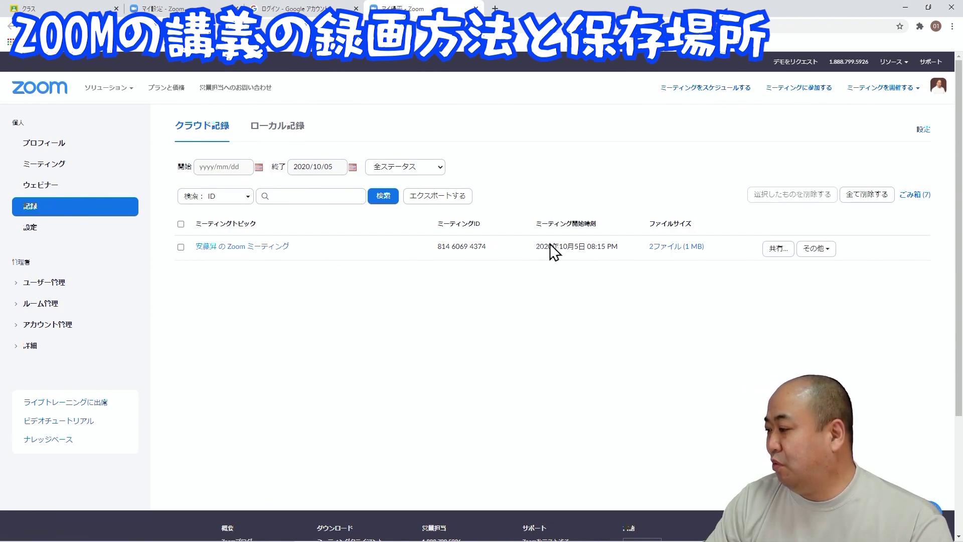
- Play the cloud recording of the meeting, skip ahead to the camera footage, pause and close it, and reopen the recording's details
{"action": "left_click", "coordinate": [243, 247]}
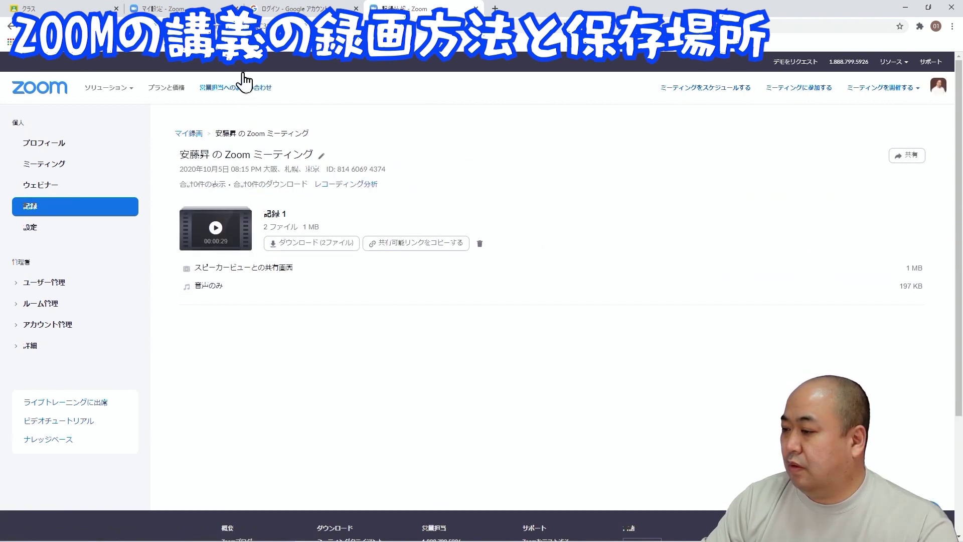
{"action": "left_click", "coordinate": [216, 230]}
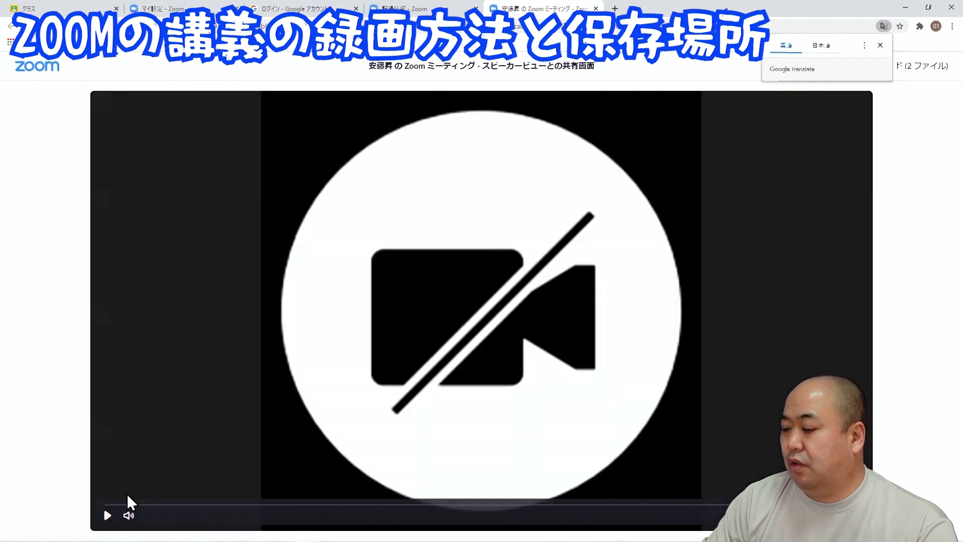
{"action": "left_click", "coordinate": [107, 515]}
{"action": "left_click", "coordinate": [469, 505]}
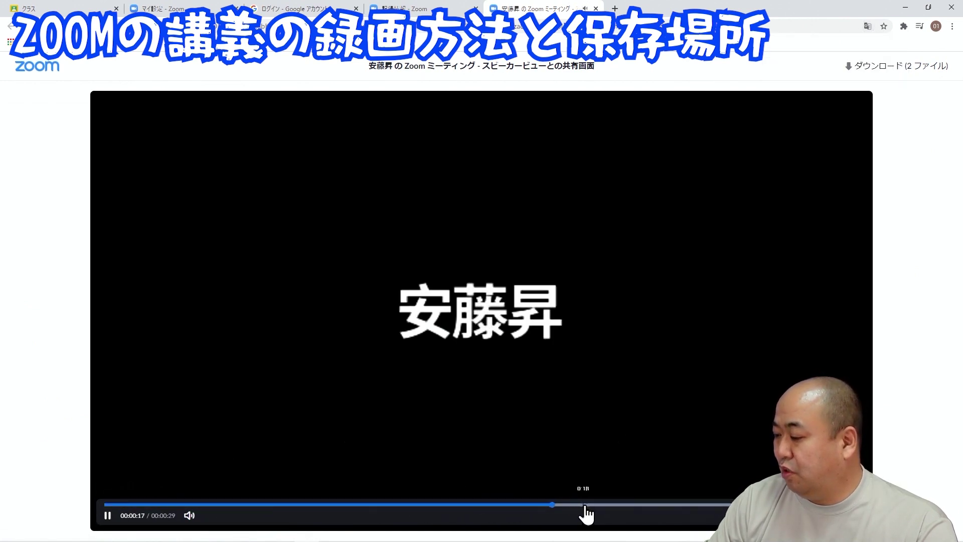
{"action": "left_click", "coordinate": [602, 505]}
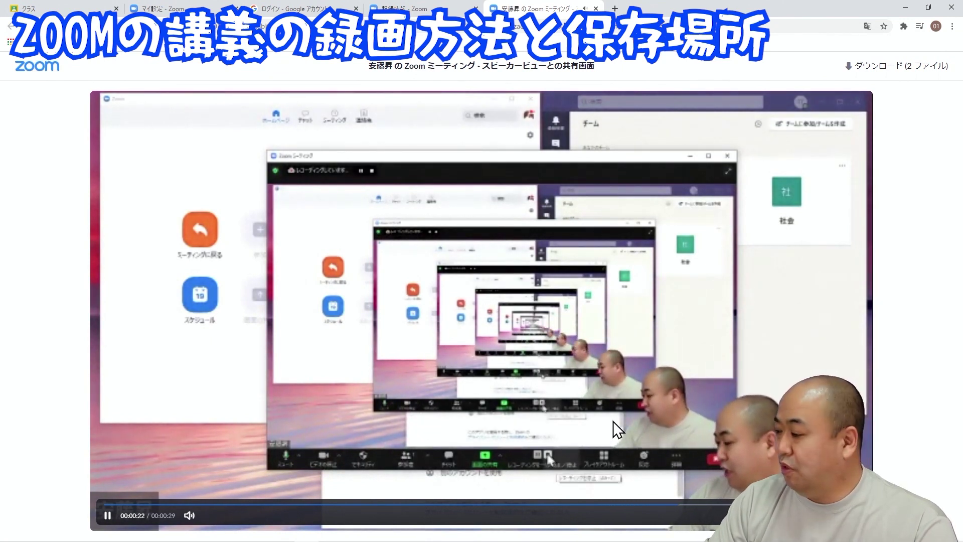
{"action": "left_click", "coordinate": [107, 515]}
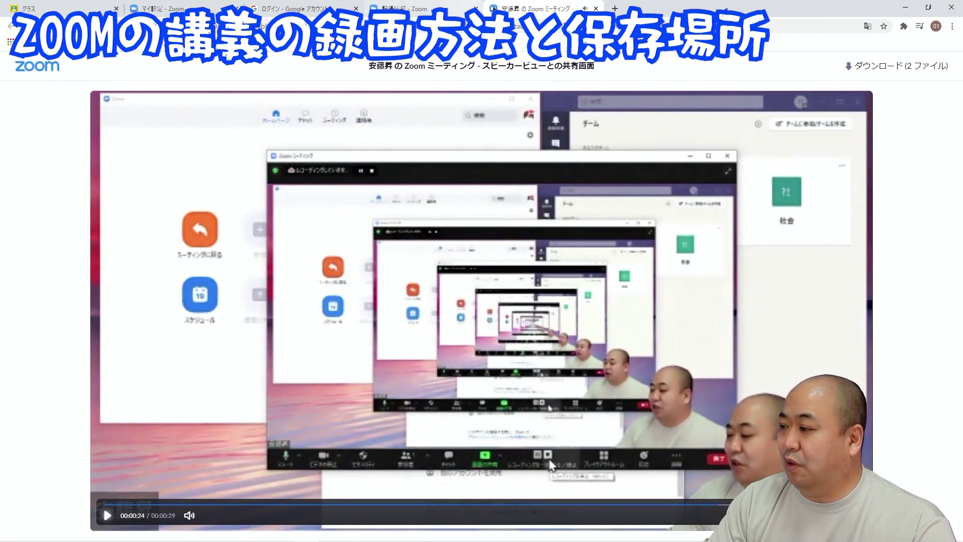
{"action": "left_click", "coordinate": [596, 8]}
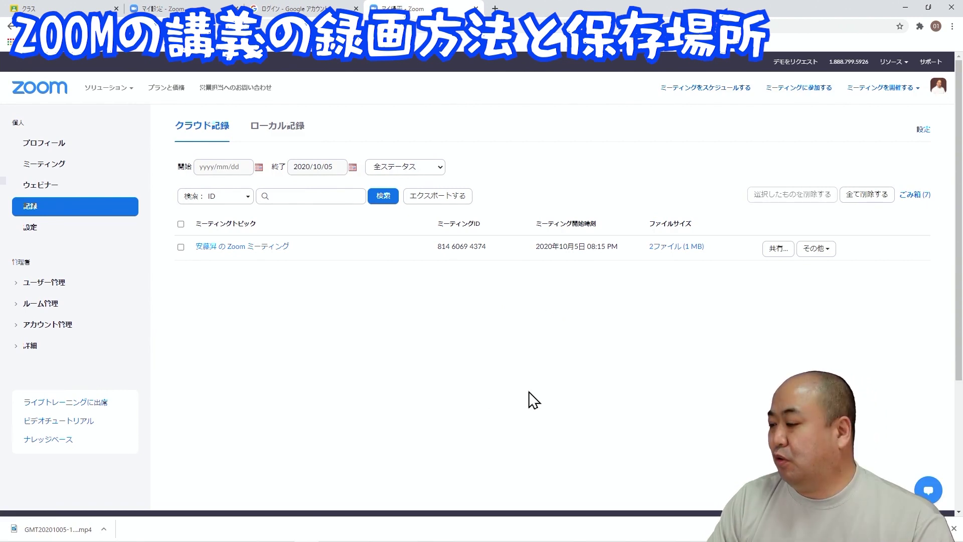
{"action": "left_click", "coordinate": [240, 246]}
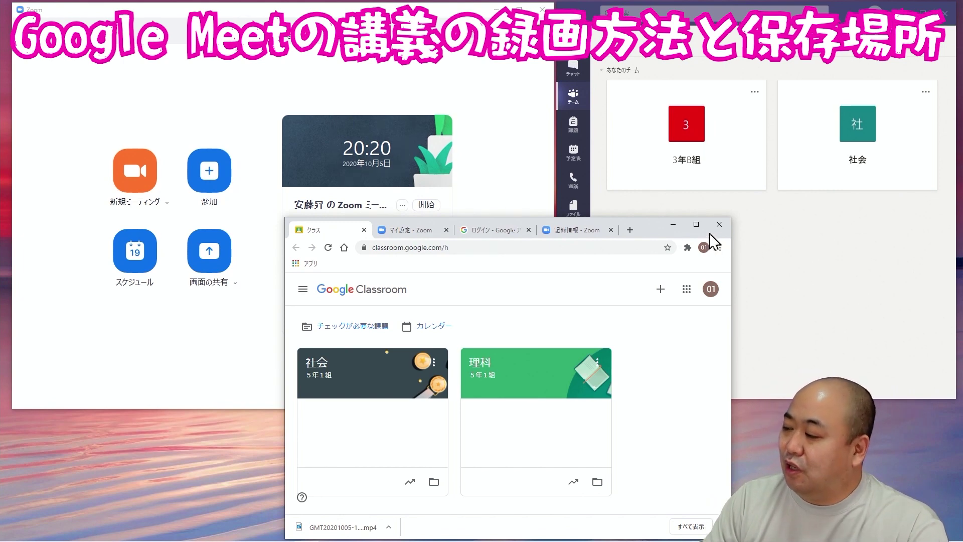
- Maximize the Google Classroom browser window and open Google Calendar from there
{"action": "left_click", "coordinate": [696, 225]}
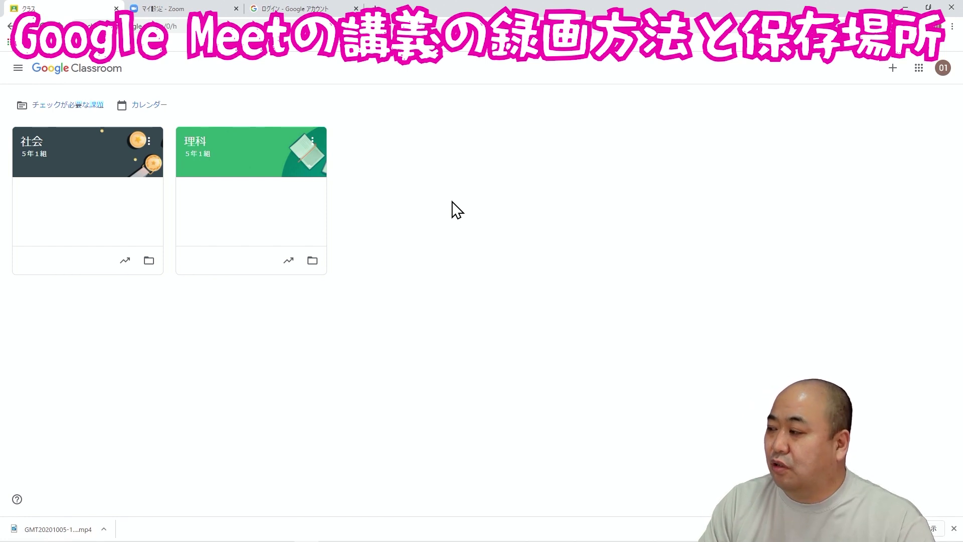
{"action": "left_click", "coordinate": [918, 69]}
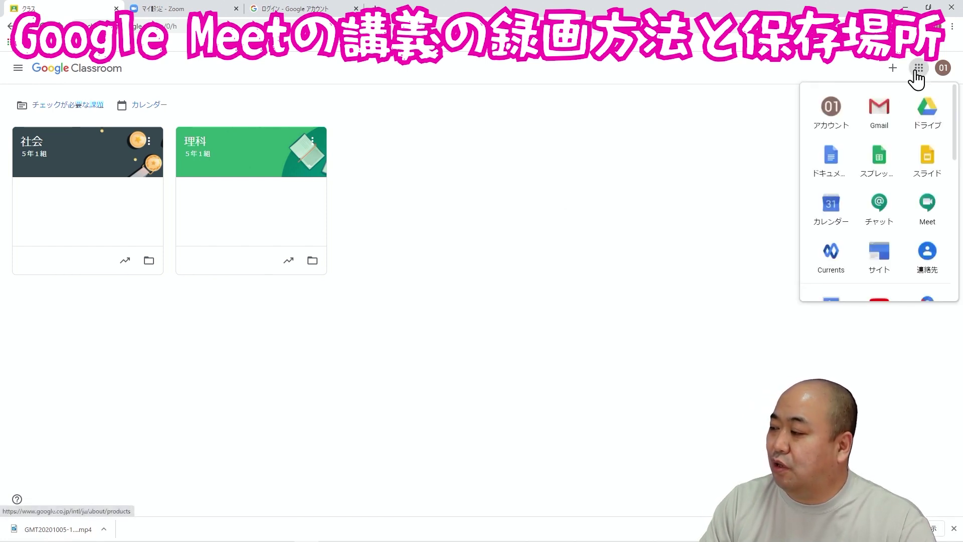
{"action": "left_click", "coordinate": [825, 210]}
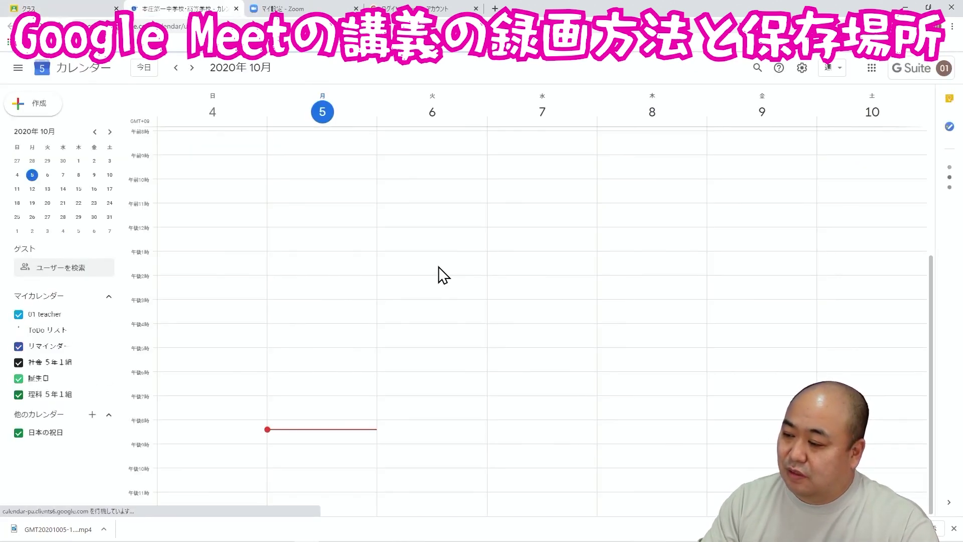
- Create a calendar event titled 会議 on Monday, October 5, from 8:00 to 9:00 pm with a Google Meet video conference
{"action": "left_click", "coordinate": [335, 427]}
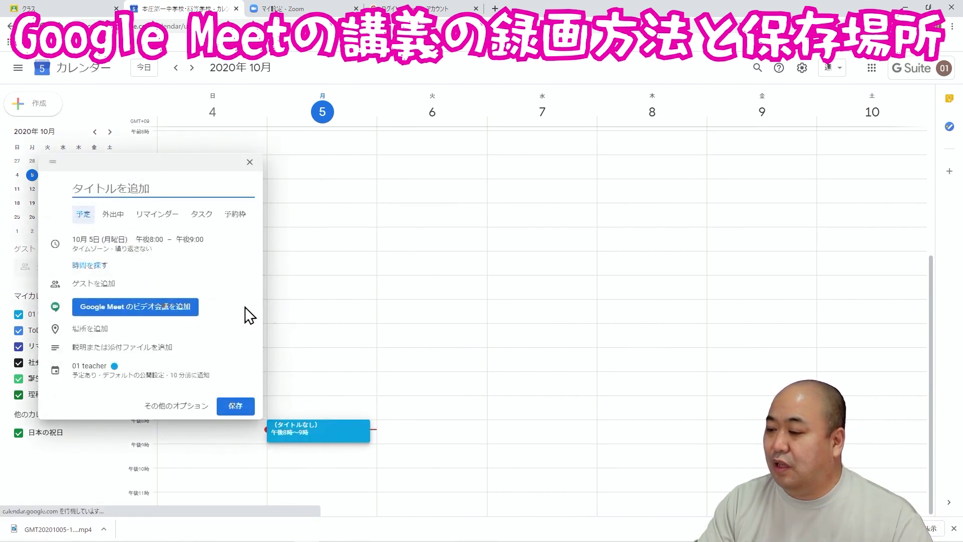
{"action": "type", "text": "会議"}
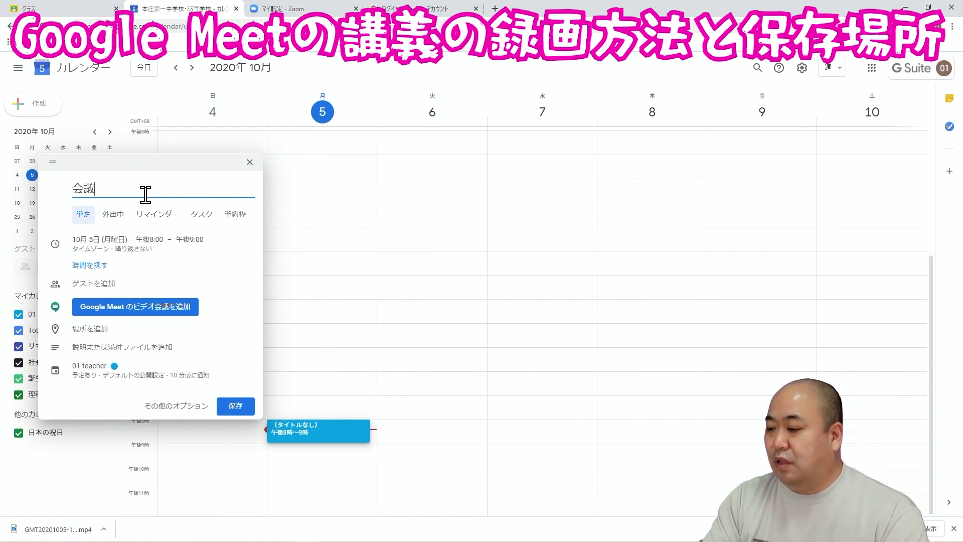
{"action": "left_click", "coordinate": [160, 316]}
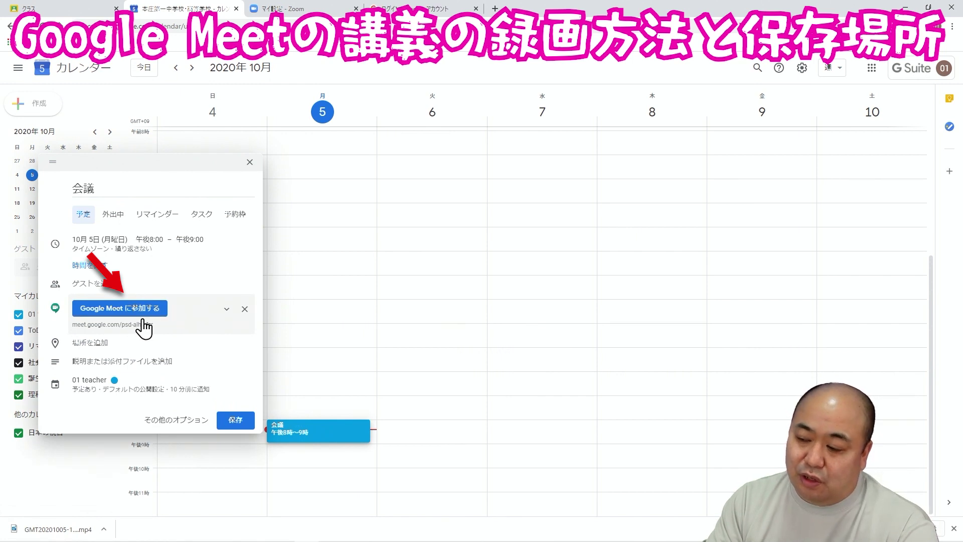
- Assign the event to the 理科 5年1組 calendar, checking the class in Google Classroom, and save it
{"action": "left_click", "coordinate": [103, 386]}
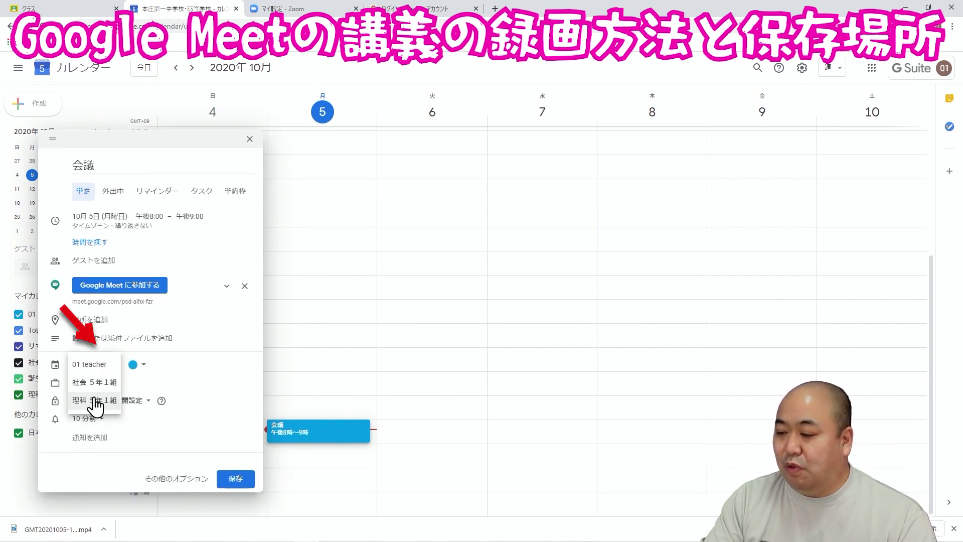
{"action": "left_click", "coordinate": [94, 399]}
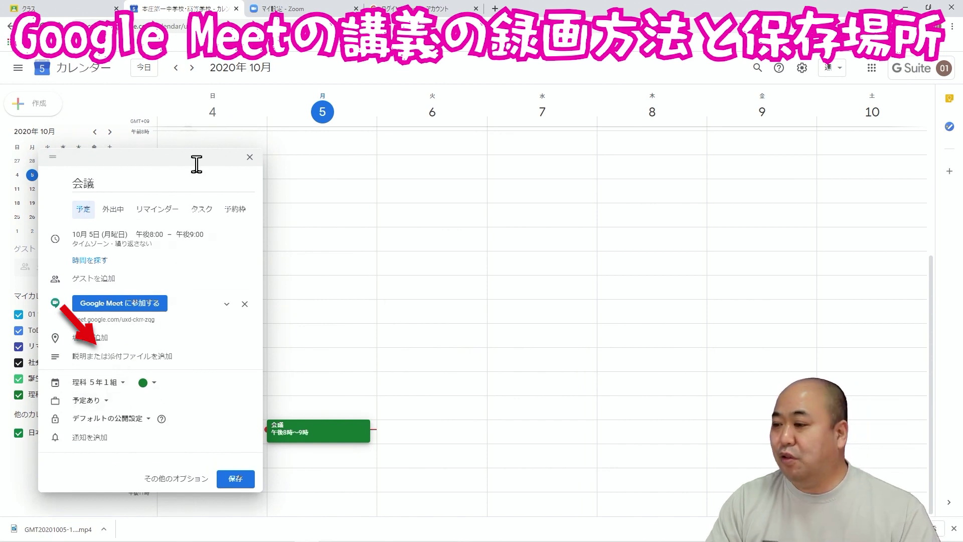
{"action": "left_click", "coordinate": [80, 15]}
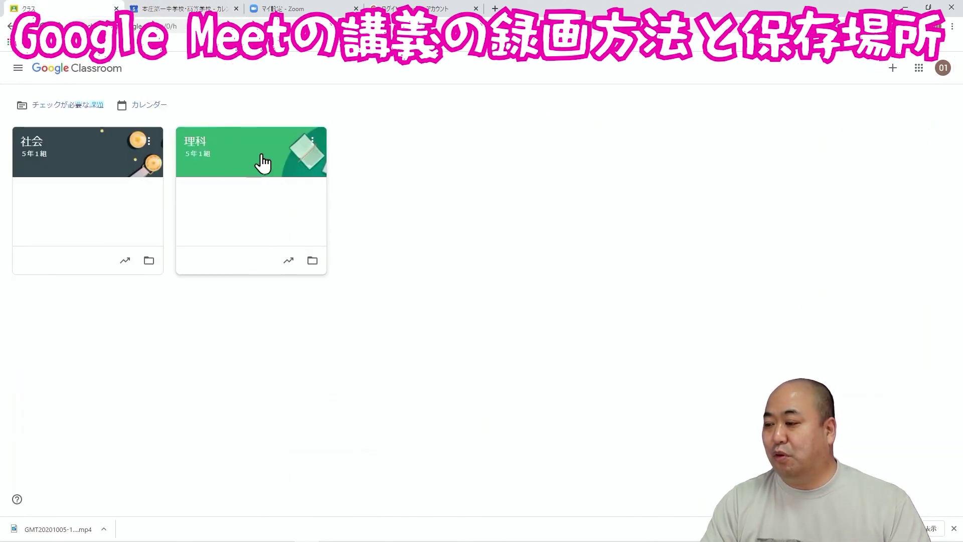
{"action": "left_click", "coordinate": [186, 11]}
{"action": "left_click", "coordinate": [93, 383]}
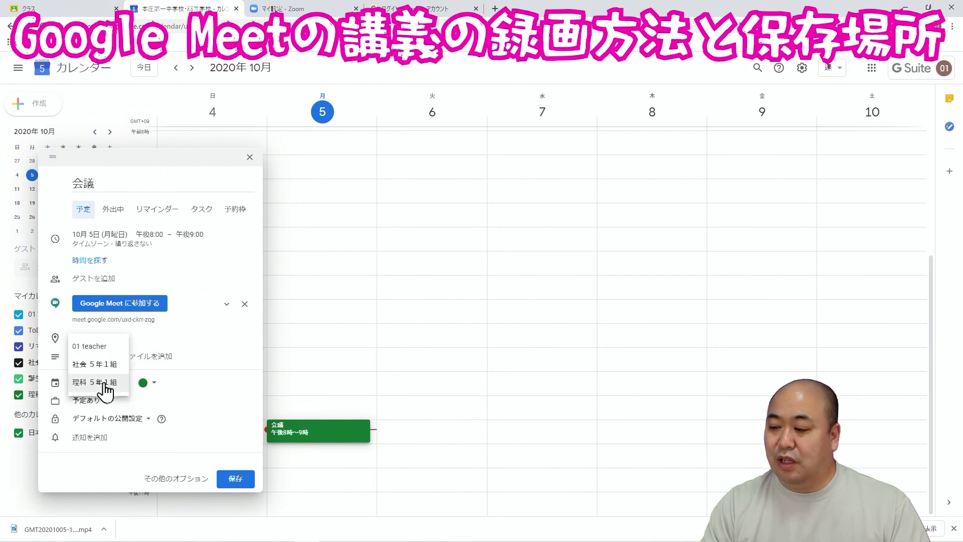
{"action": "left_click", "coordinate": [103, 383]}
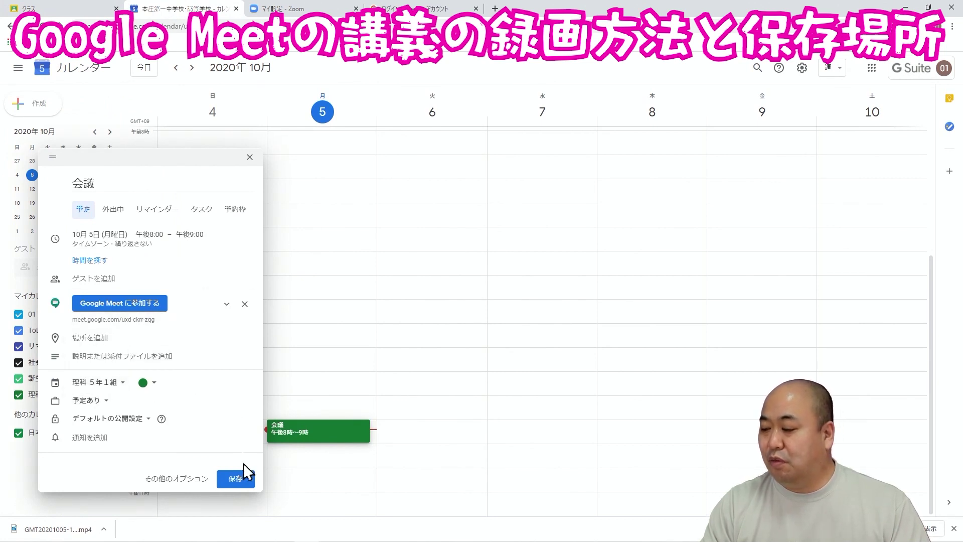
{"action": "left_click", "coordinate": [236, 479]}
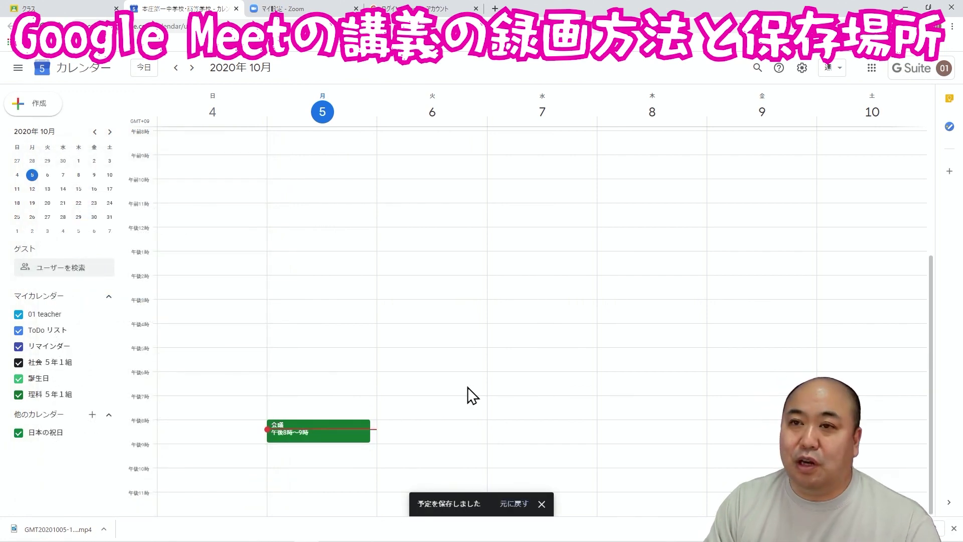
- Join the 会議 event's Google Meet call, allowing camera and microphone access
{"action": "left_click", "coordinate": [319, 437]}
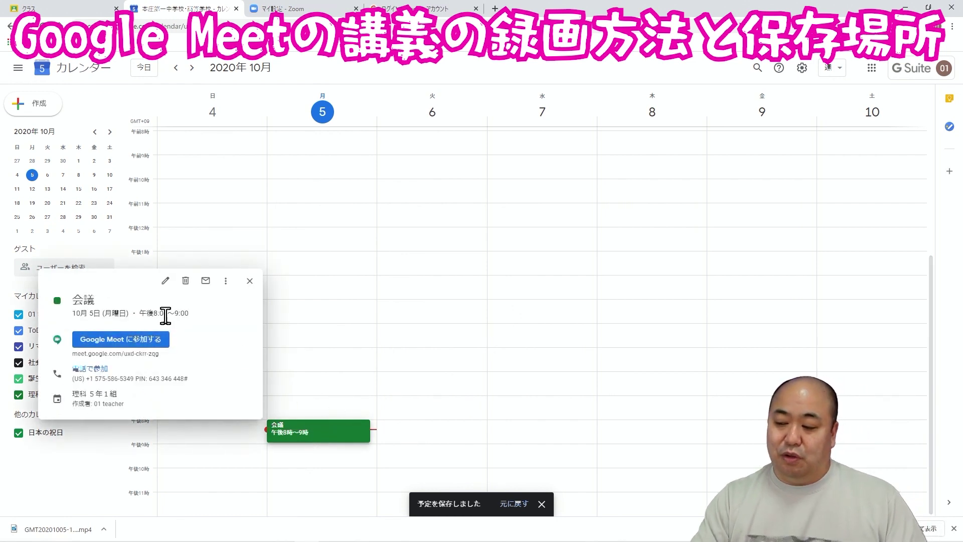
{"action": "left_click", "coordinate": [138, 343]}
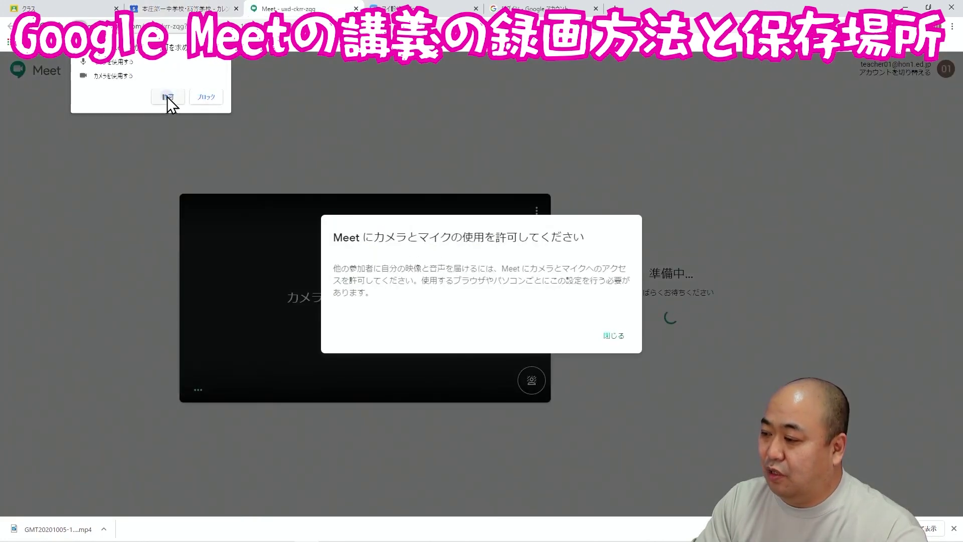
{"action": "left_click", "coordinate": [167, 98]}
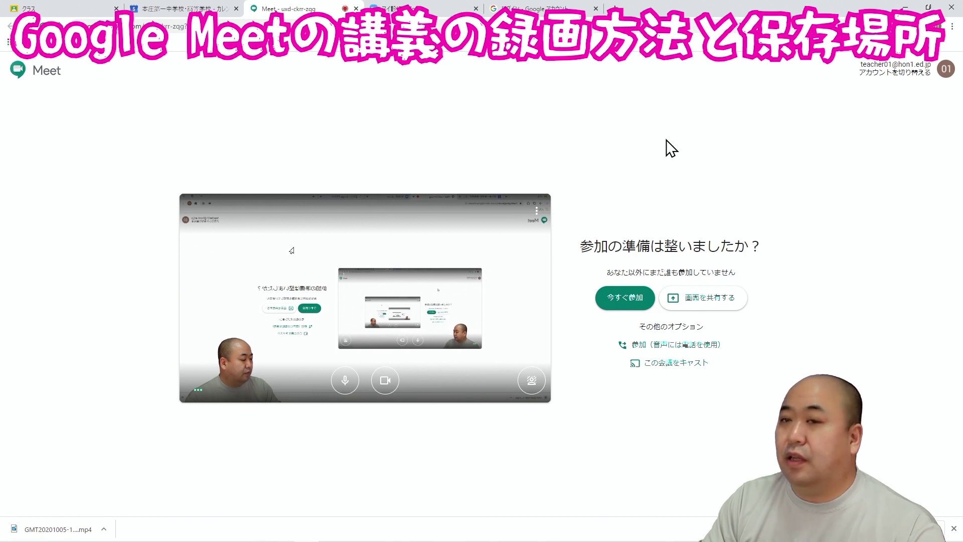
{"action": "left_click", "coordinate": [624, 306]}
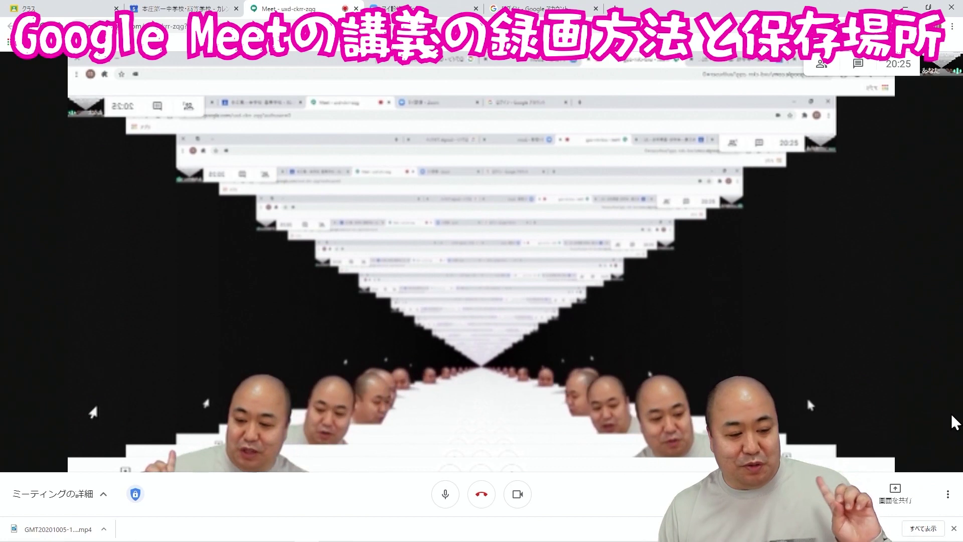
- Start recording the meeting and accept the participant consent notice
{"action": "left_click", "coordinate": [949, 498]}
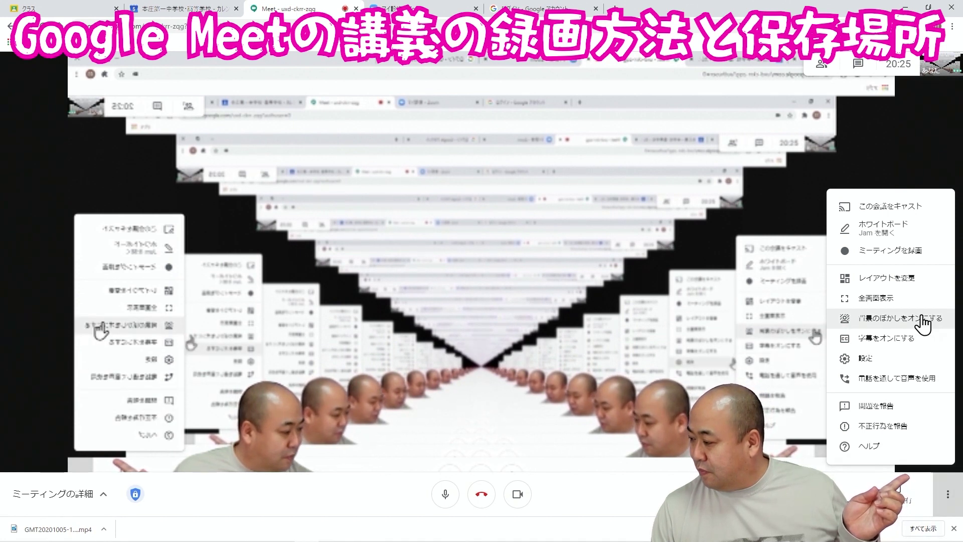
{"action": "left_click", "coordinate": [928, 251]}
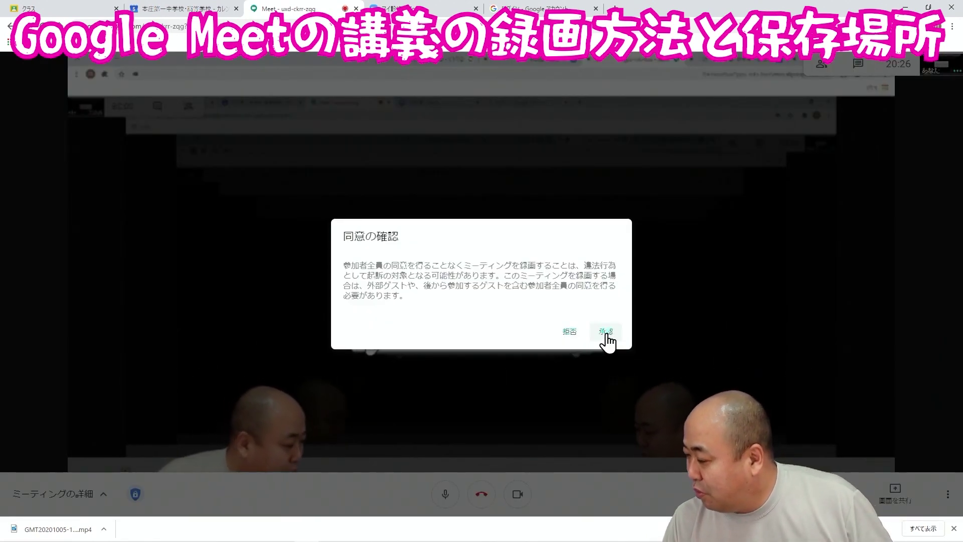
{"action": "left_click", "coordinate": [606, 332]}
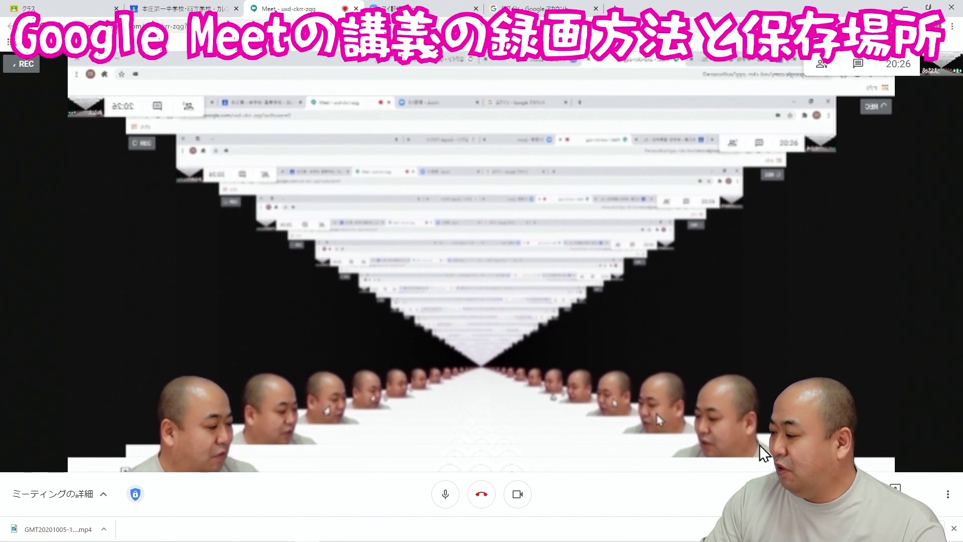
- Look at the stop-recording option among the meeting's commands without using it, and leave the meeting
{"action": "left_click", "coordinate": [948, 494]}
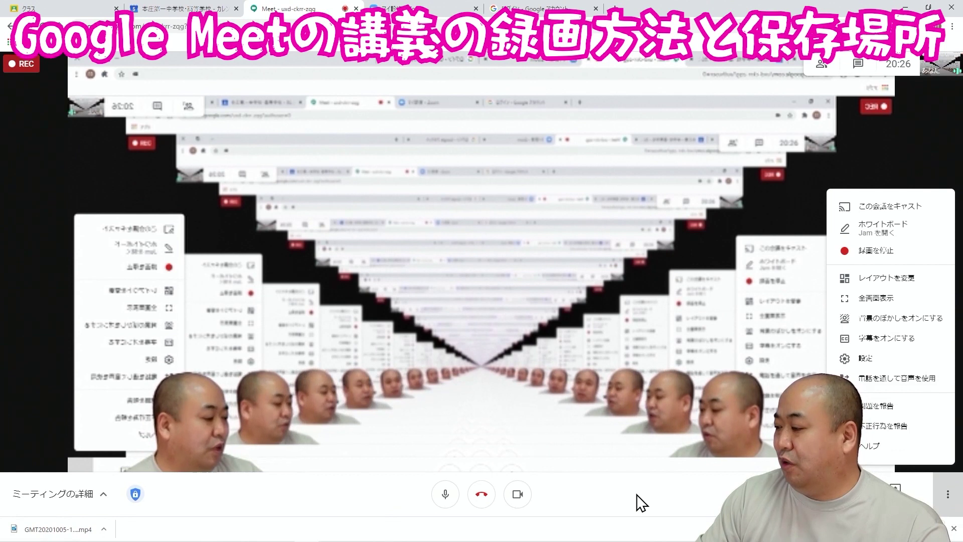
{"action": "left_click", "coordinate": [670, 498]}
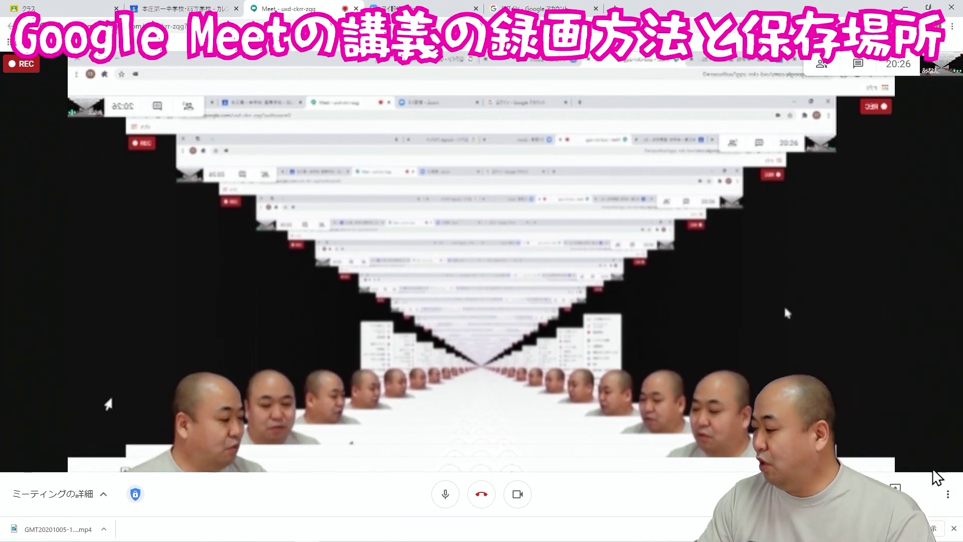
{"action": "left_click", "coordinate": [482, 495]}
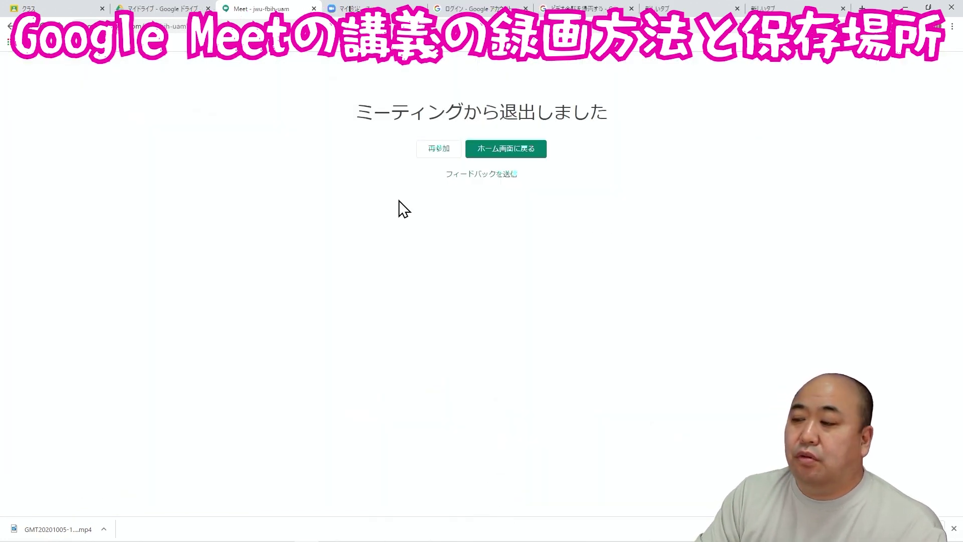
- Open Google Drive from Google Classroom and play the 会議 recording in the Meet Recordings folder
{"action": "left_click", "coordinate": [71, 11]}
{"action": "left_click", "coordinate": [917, 70]}
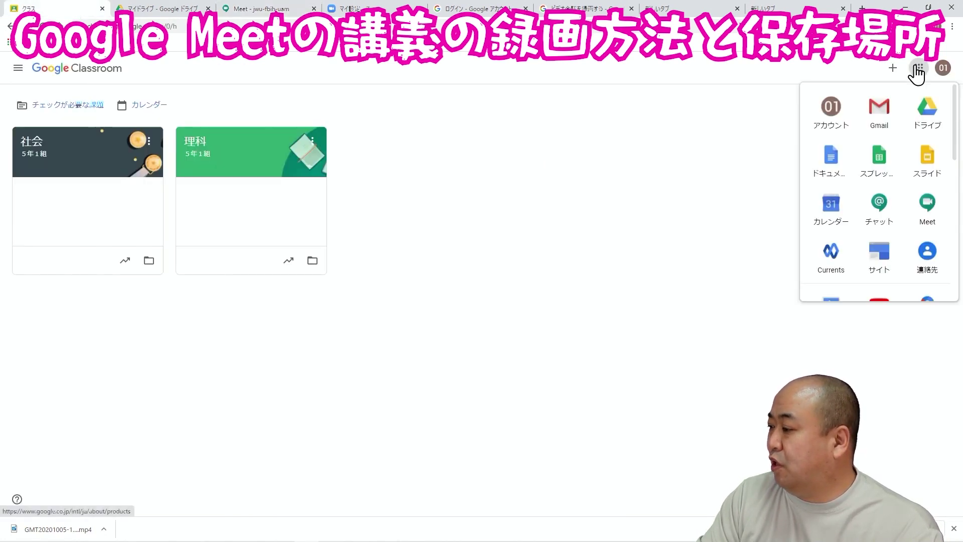
{"action": "left_click", "coordinate": [920, 118]}
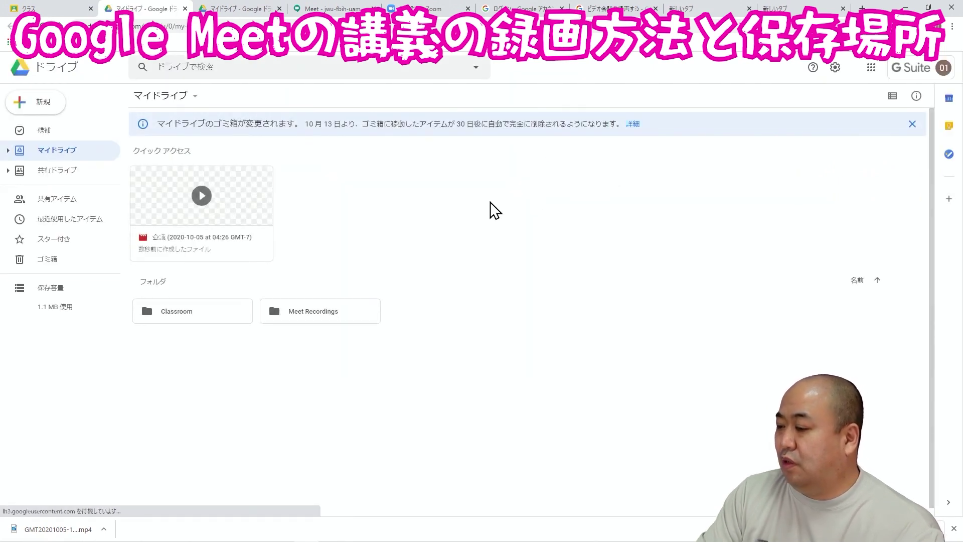
{"action": "double_click", "coordinate": [325, 314]}
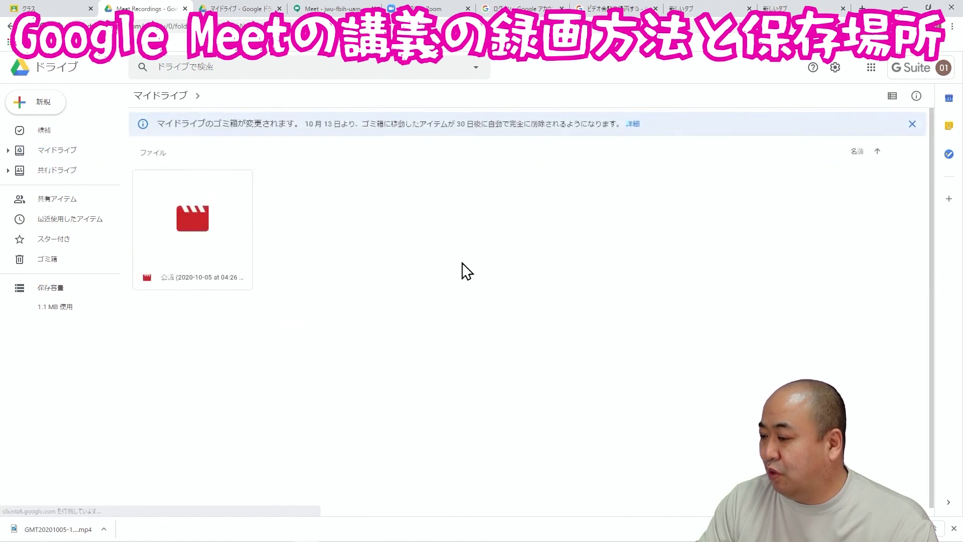
{"action": "double_click", "coordinate": [197, 249]}
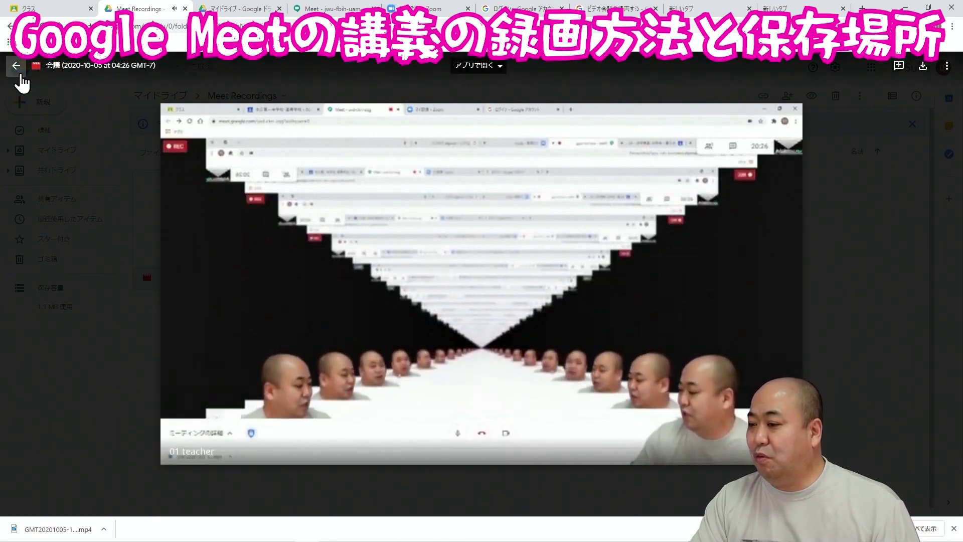
- Close the video preview, look at the recording's sharing settings, and dismiss them unchanged
{"action": "left_click", "coordinate": [16, 66]}
{"action": "right_click", "coordinate": [207, 219]}
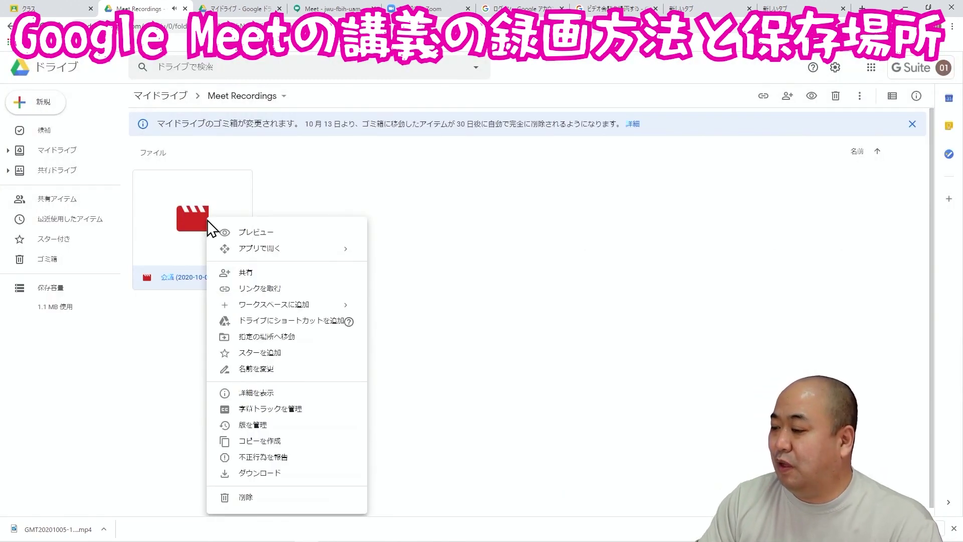
{"action": "left_click", "coordinate": [250, 275]}
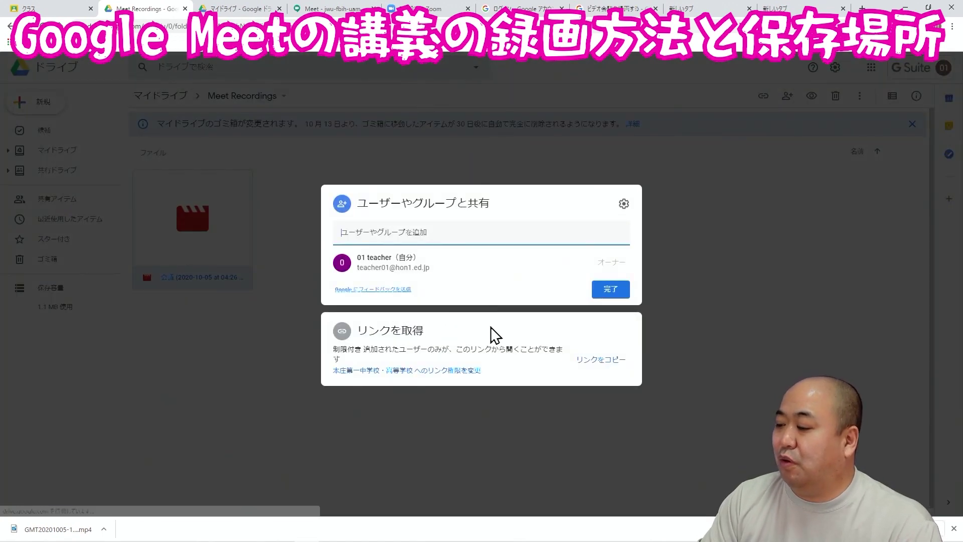
{"action": "left_click", "coordinate": [703, 224]}
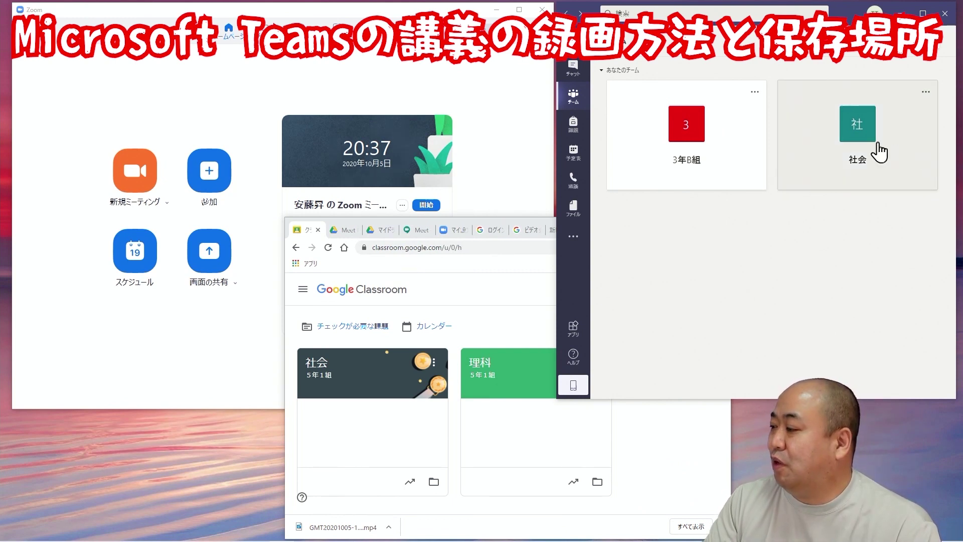
- Switch to maximized Microsoft Teams and start a new calendar meeting titled 会議 for 2020/10/05, 20:30 to 21:00
{"action": "left_click", "coordinate": [823, 150]}
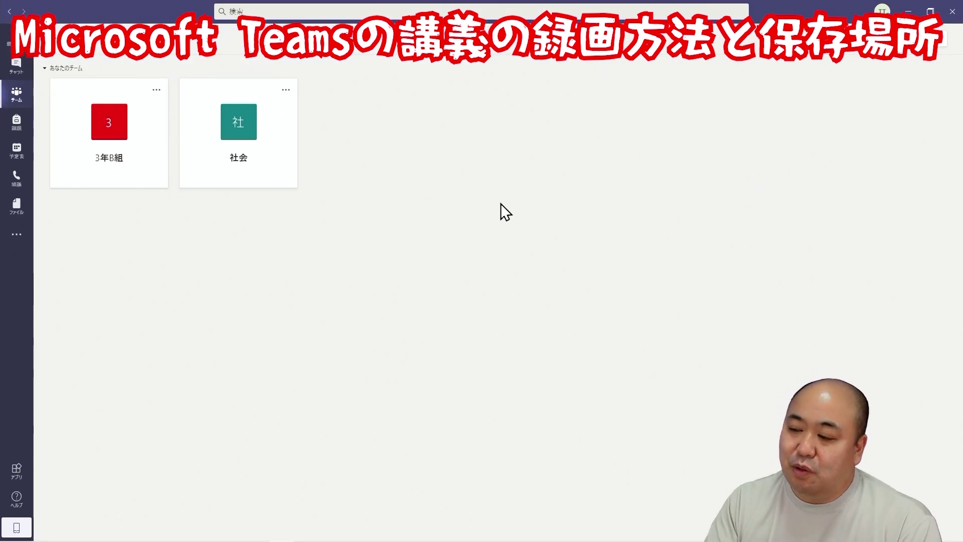
{"action": "left_click", "coordinate": [15, 151]}
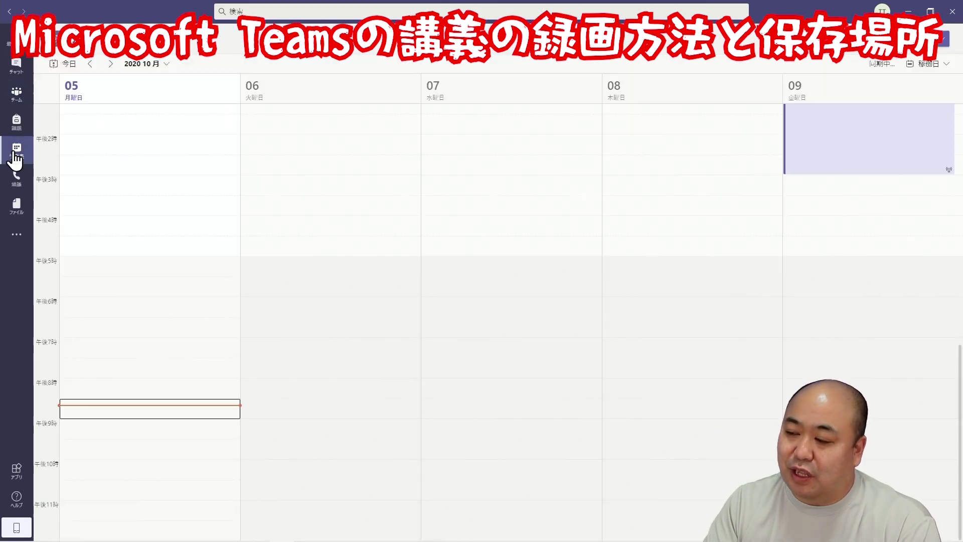
{"action": "left_click", "coordinate": [148, 414]}
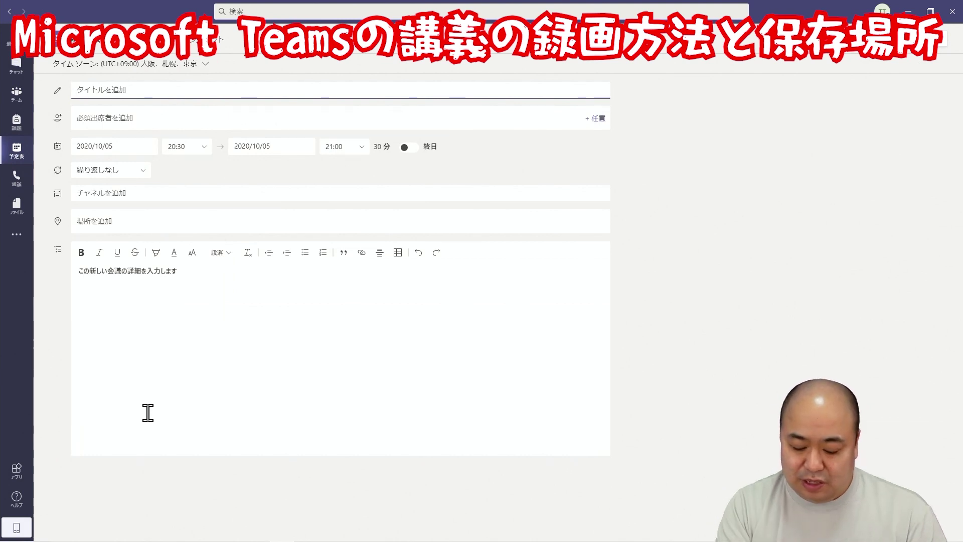
{"action": "type", "text": "会議"}
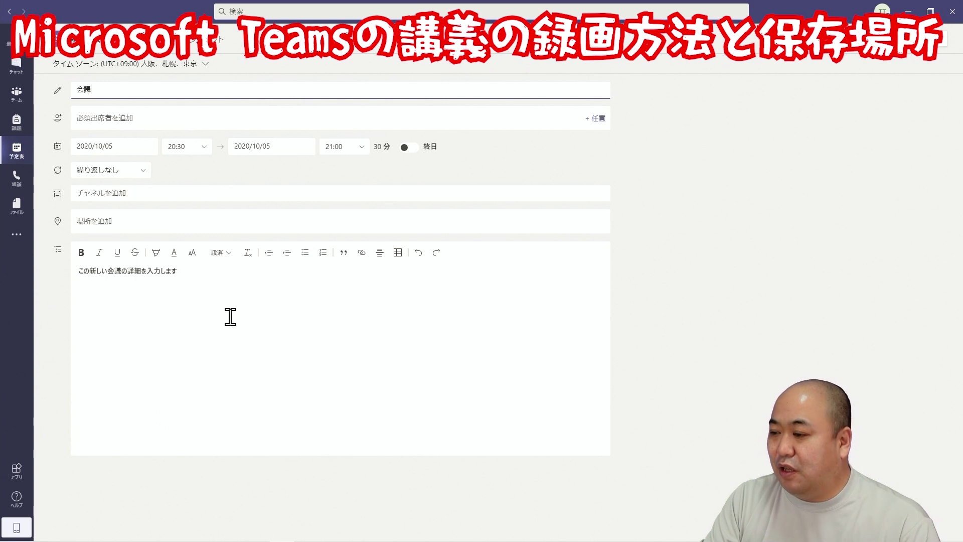
- Look up "seito" among the required attendees and clear the entry without adding anyone
{"action": "left_click", "coordinate": [103, 119]}
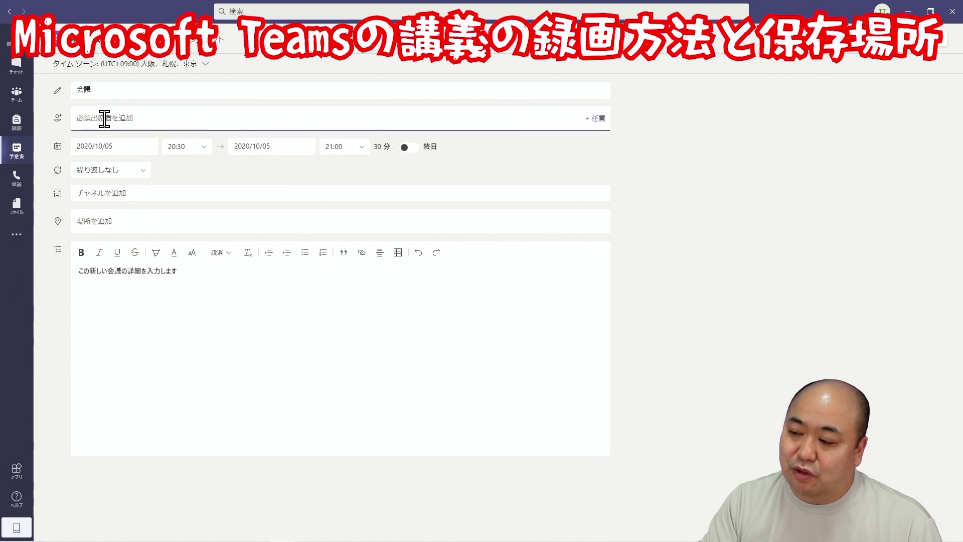
{"action": "type", "text": "seito"}
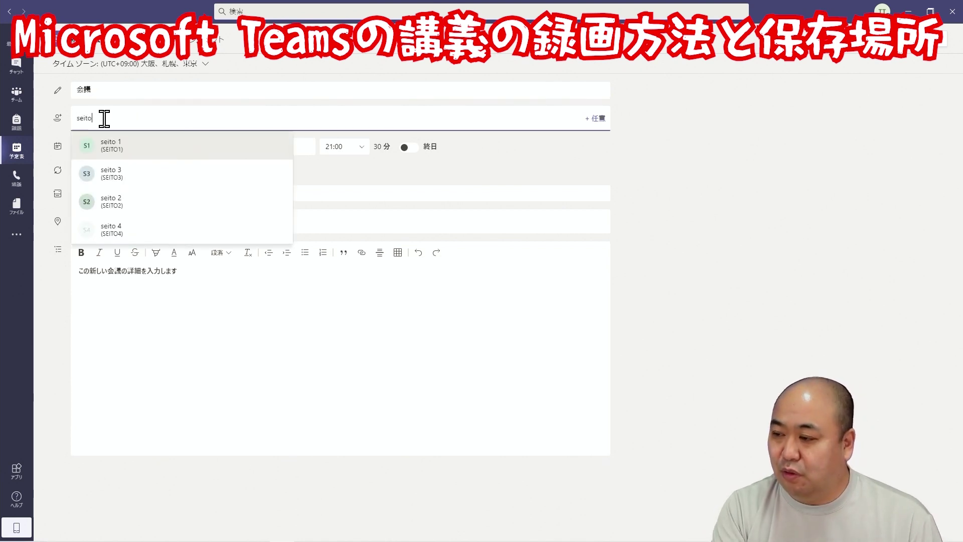
{"action": "left_click", "coordinate": [521, 173]}
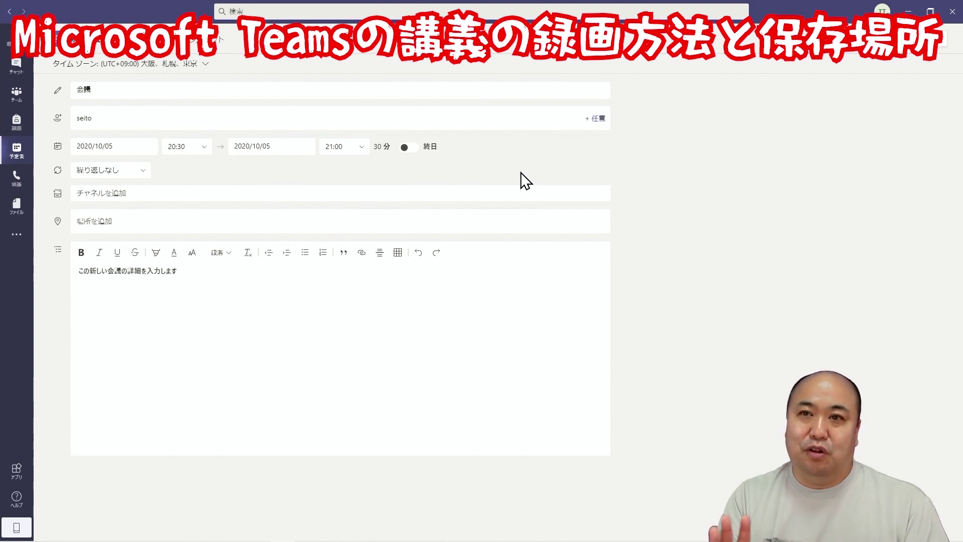
{"action": "left_click", "coordinate": [111, 120]}
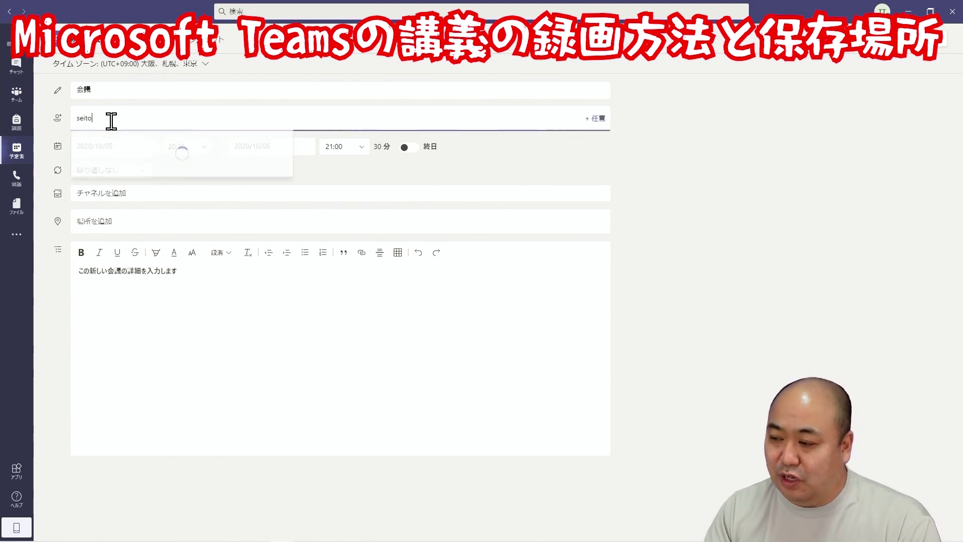
{"action": "key", "text": "BackSpace"}
{"action": "key", "text": "BackSpace"}
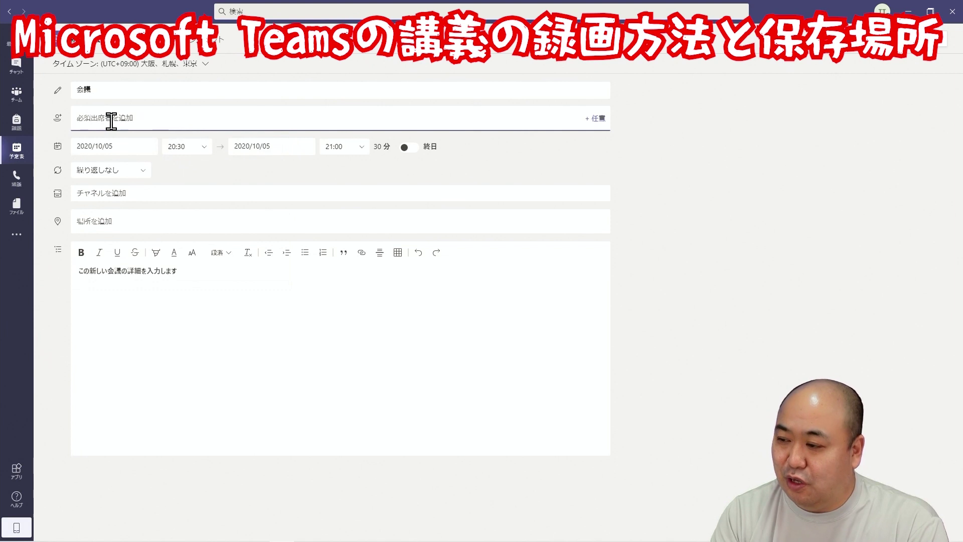
- Set the meeting's channel to 一般 in the 社会 team
{"action": "left_click", "coordinate": [233, 174]}
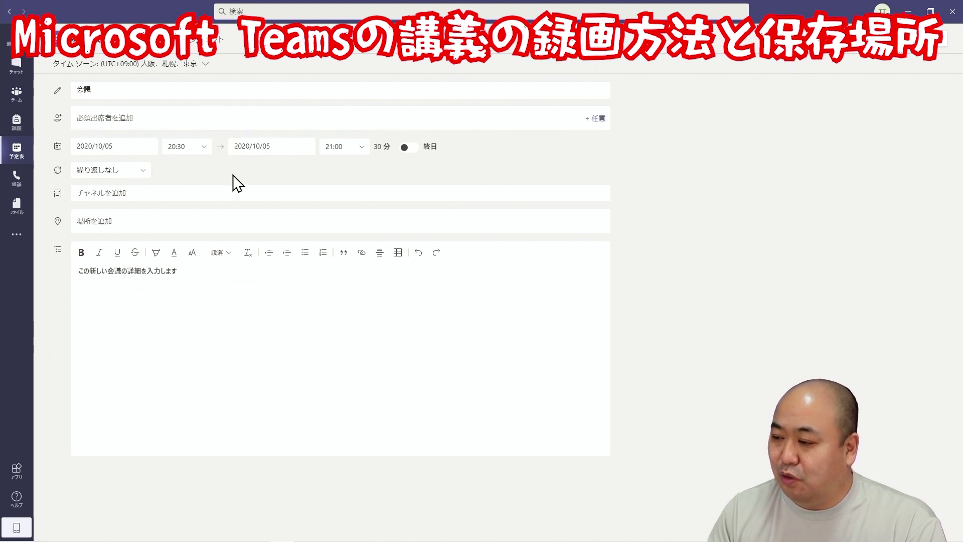
{"action": "left_click", "coordinate": [114, 195]}
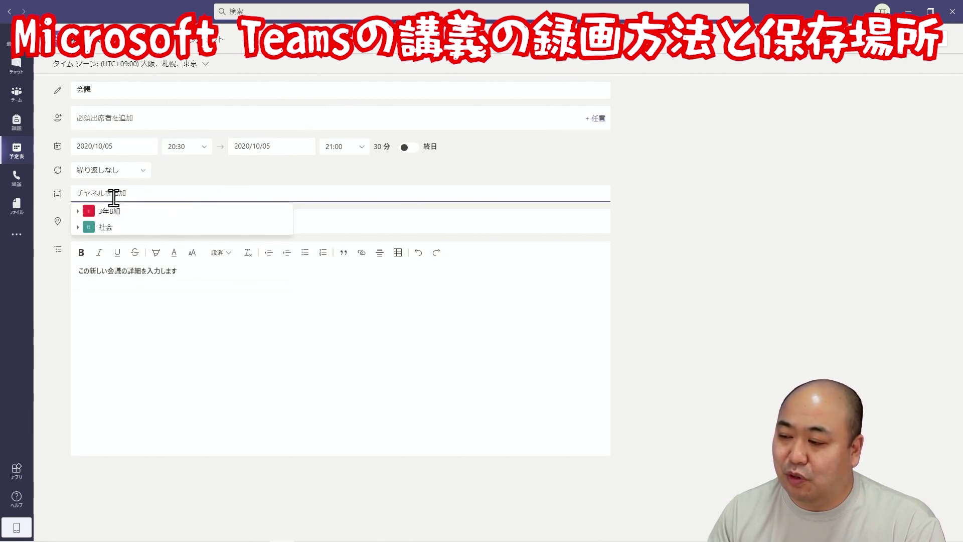
{"action": "left_click", "coordinate": [103, 227]}
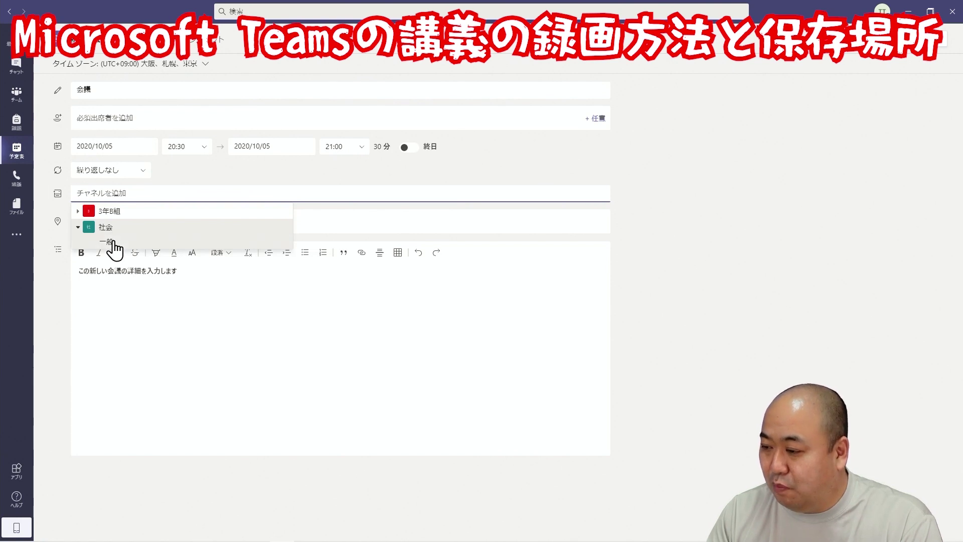
{"action": "left_click", "coordinate": [108, 242]}
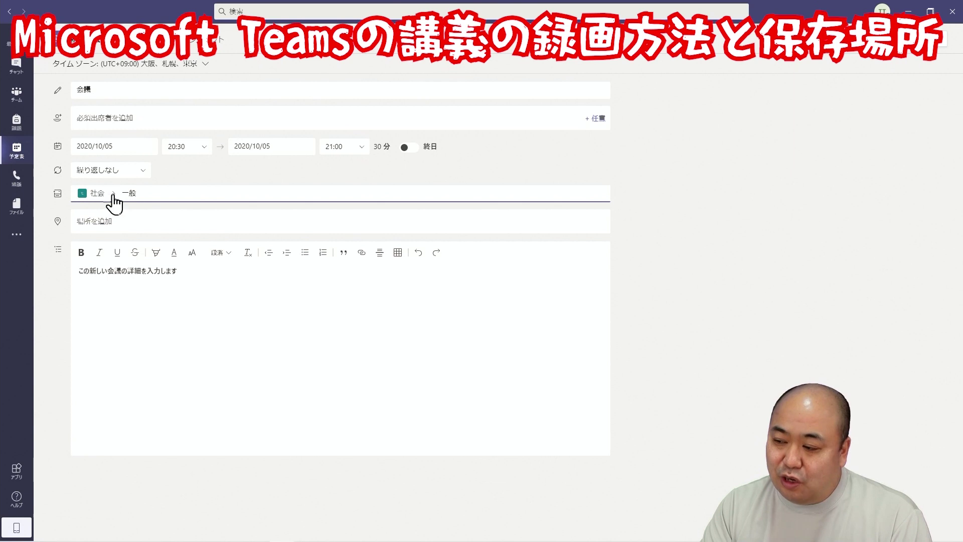
- Discard the unsaved meeting and look at the 社会 team's 一般 channel
{"action": "left_click", "coordinate": [23, 100]}
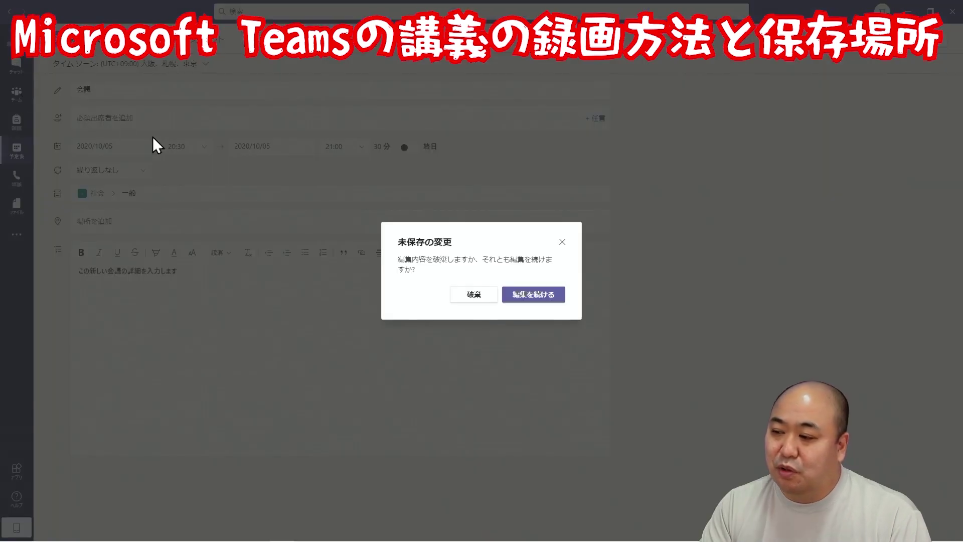
{"action": "left_click", "coordinate": [473, 295]}
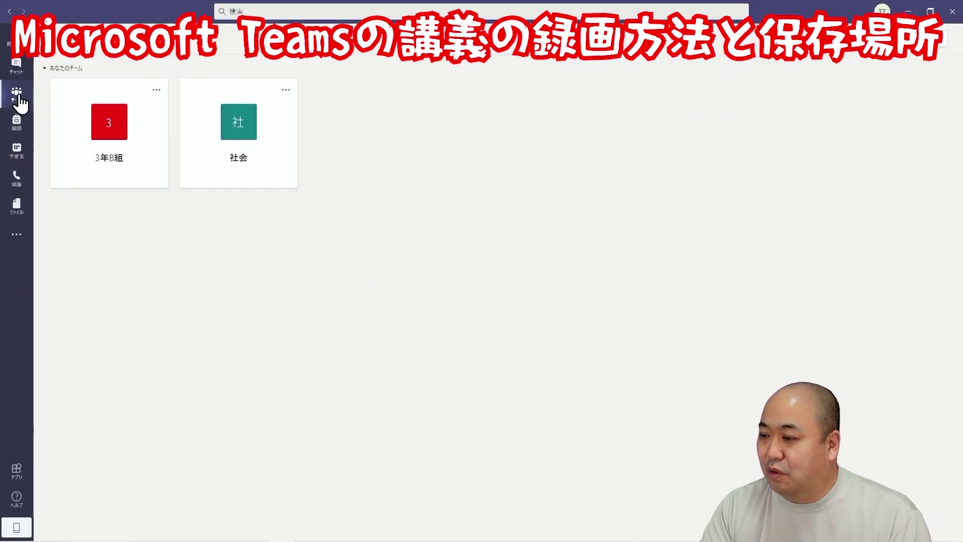
{"action": "left_click", "coordinate": [256, 143]}
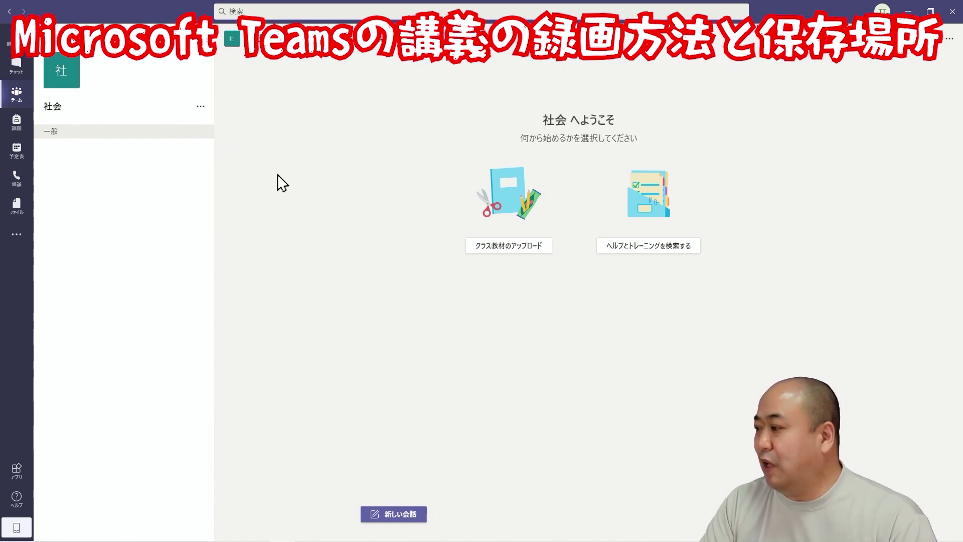
- Start a new calendar meeting titled 会議 for 2020/10/05, 20:30 to 21:00
{"action": "left_click", "coordinate": [17, 151]}
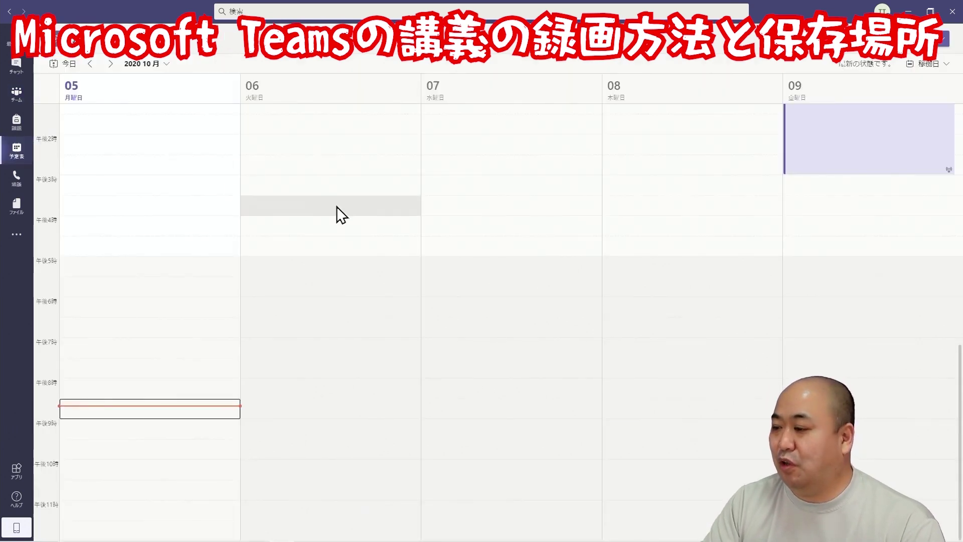
{"action": "left_click", "coordinate": [137, 407]}
{"action": "type", "text": "ka"}
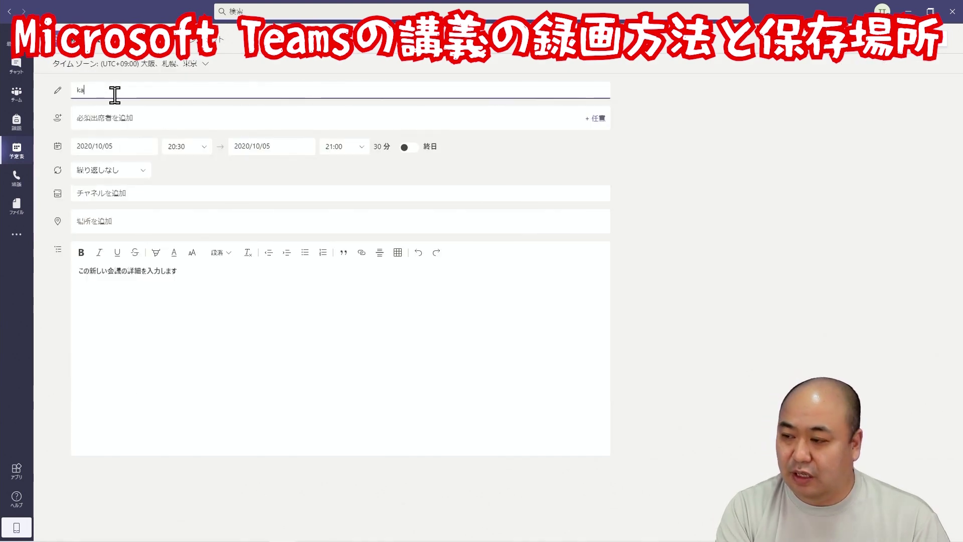
{"action": "type", "text": "kaigi"}
{"action": "key", "text": "Return"}
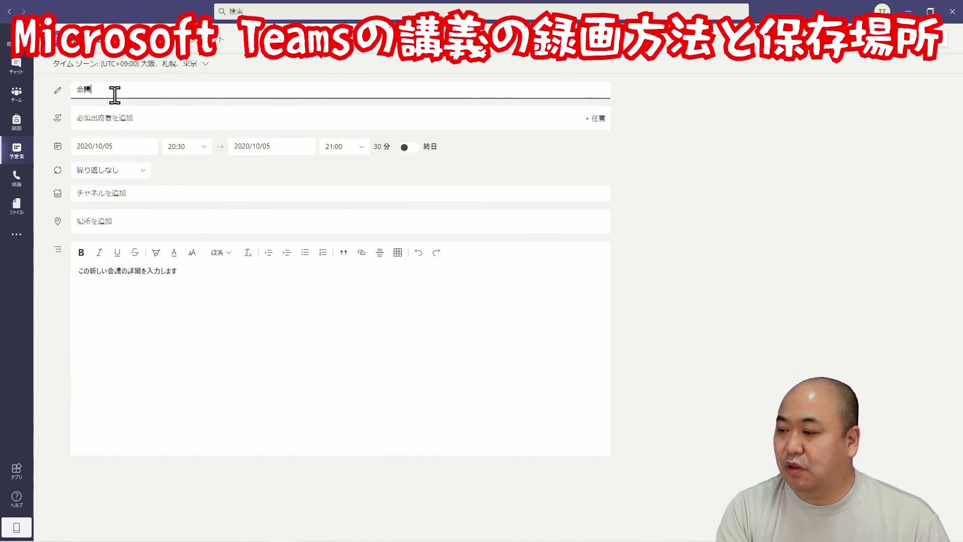
- Assign the meeting to the 社会 team's 一般 channel and send the invitation
{"action": "left_click", "coordinate": [109, 194]}
{"action": "left_click", "coordinate": [115, 232]}
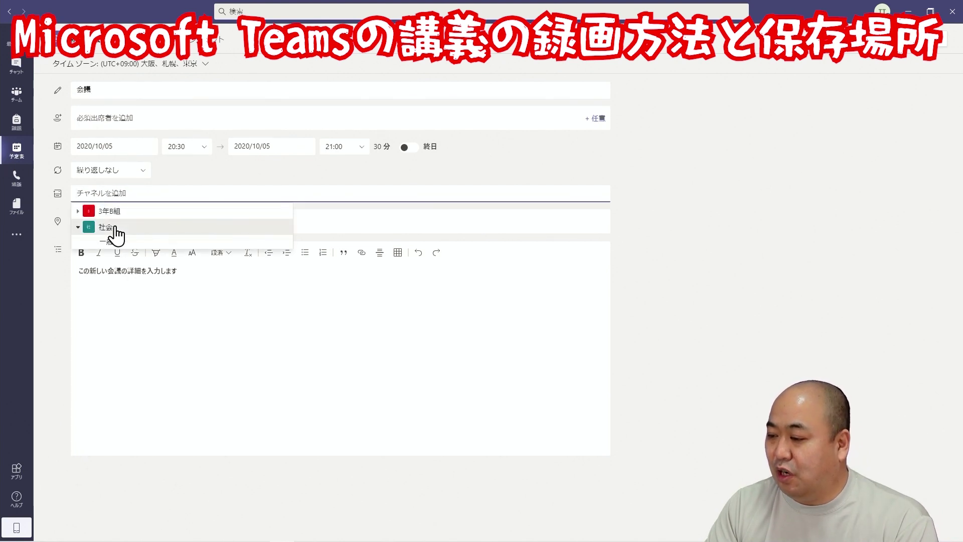
{"action": "left_click", "coordinate": [108, 242]}
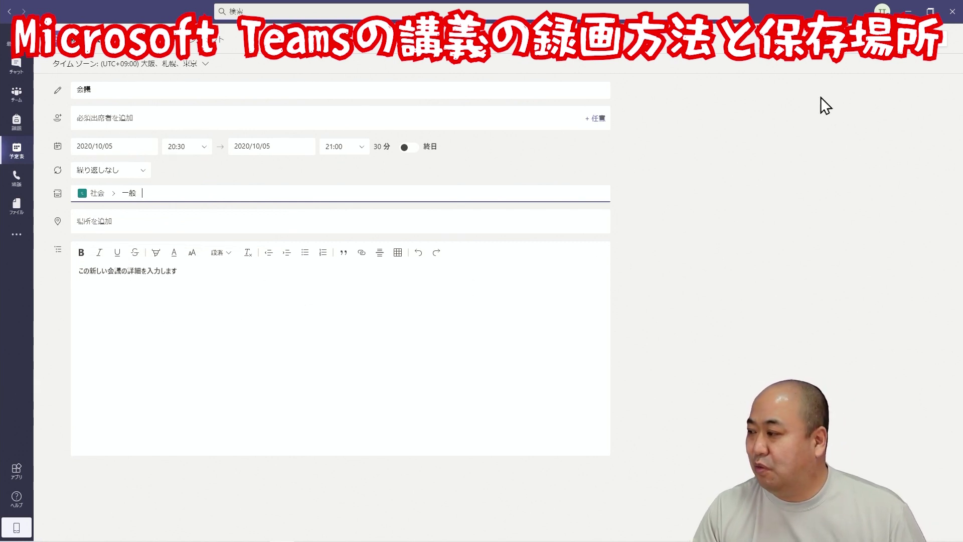
{"action": "left_click", "coordinate": [898, 39]}
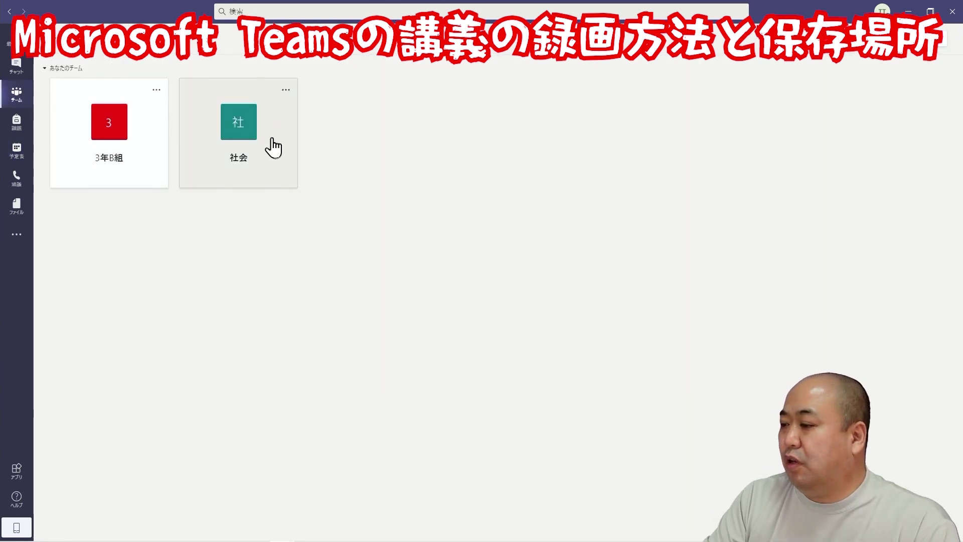
- Open the scheduled 会議 meeting from the 社会 team's channel and join it with the camera turned on
{"action": "left_click", "coordinate": [244, 148]}
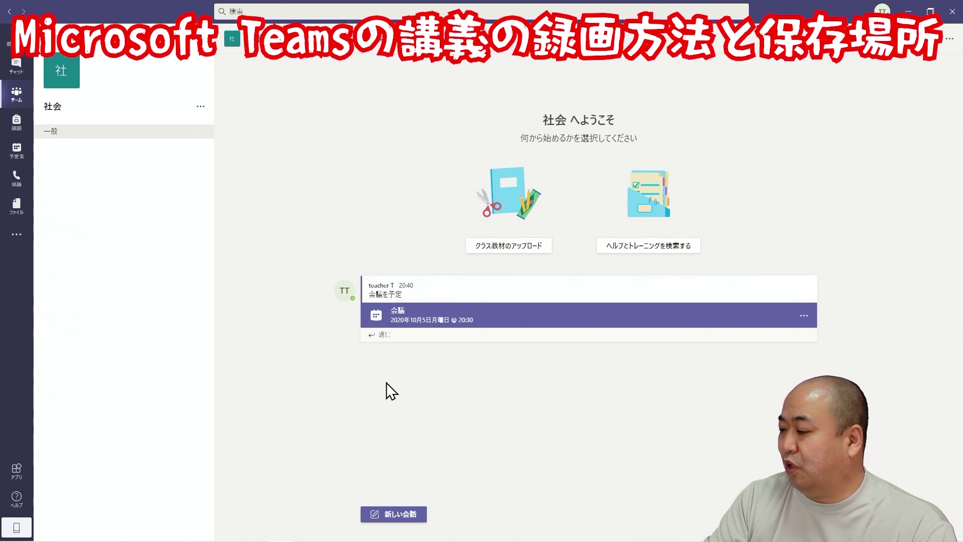
{"action": "left_click", "coordinate": [411, 321]}
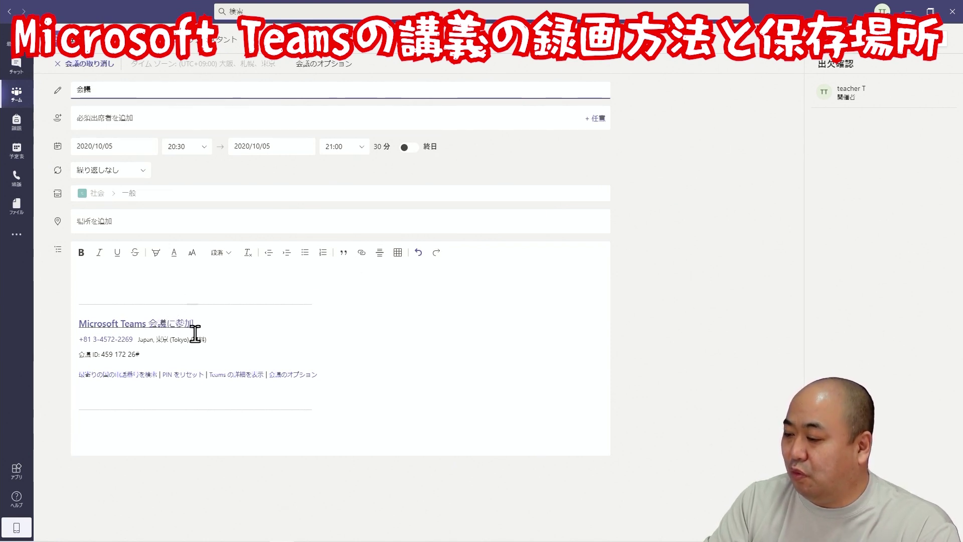
{"action": "left_click", "coordinate": [135, 323]}
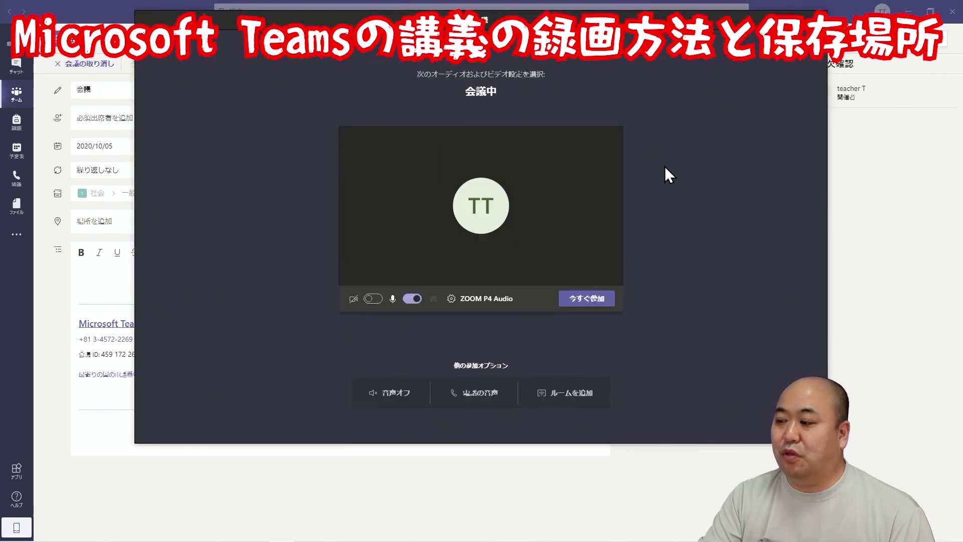
{"action": "left_click", "coordinate": [374, 300]}
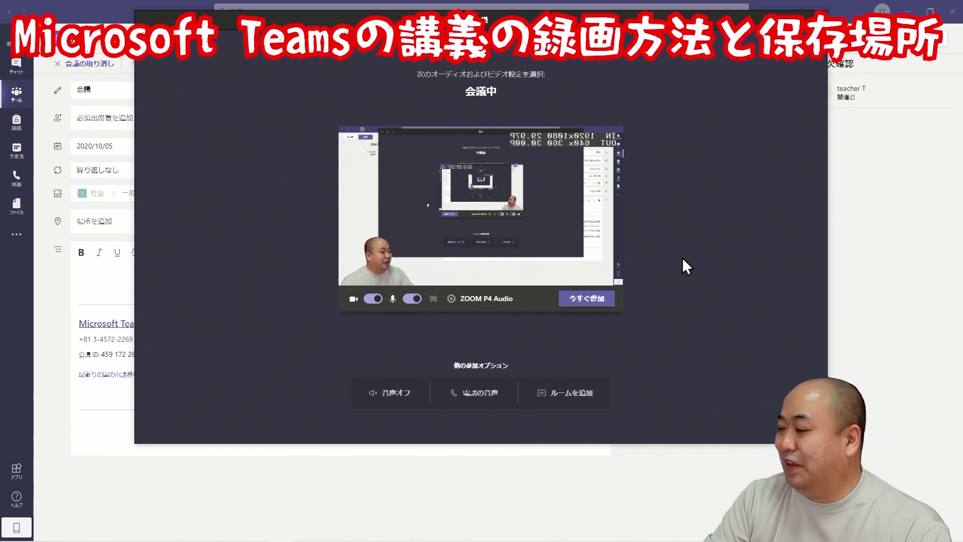
{"action": "left_click", "coordinate": [595, 300]}
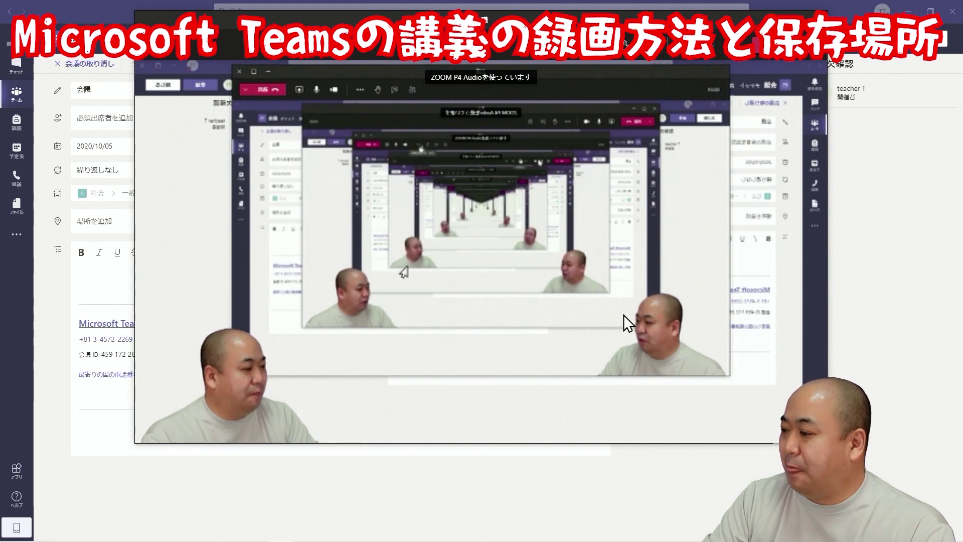
- Start recording the meeting, view the option for stopping the recording without using it, and leave the call
{"action": "left_click", "coordinate": [654, 54]}
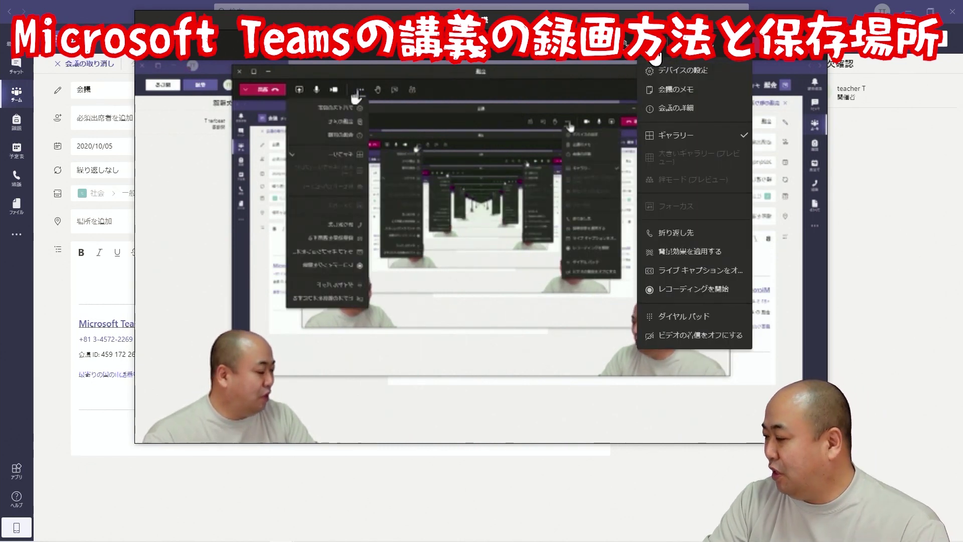
{"action": "left_click", "coordinate": [697, 290]}
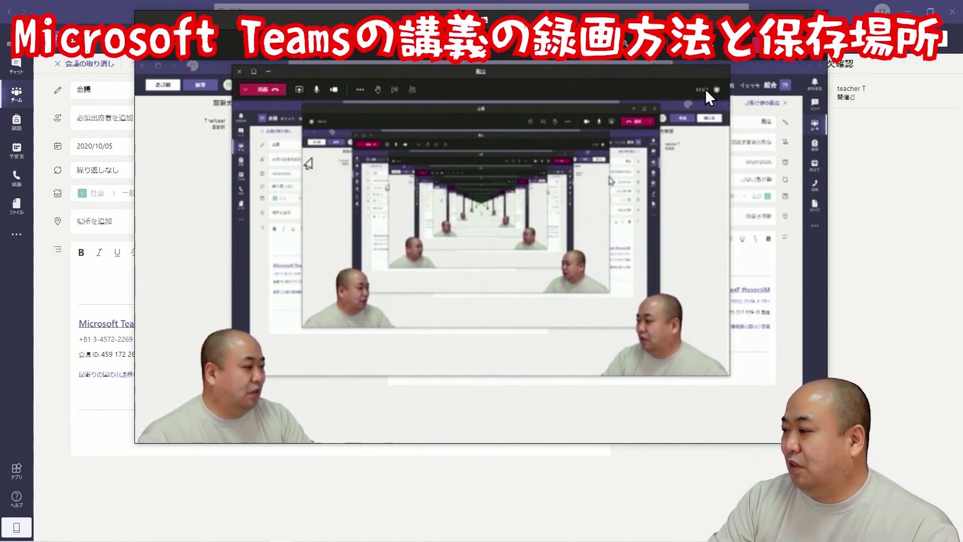
{"action": "left_click", "coordinate": [656, 52]}
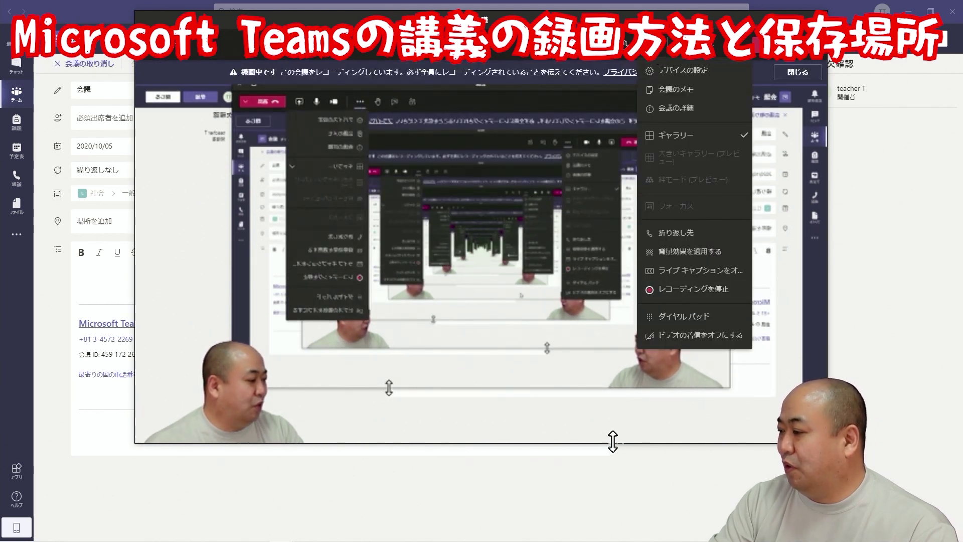
{"action": "left_click", "coordinate": [546, 409]}
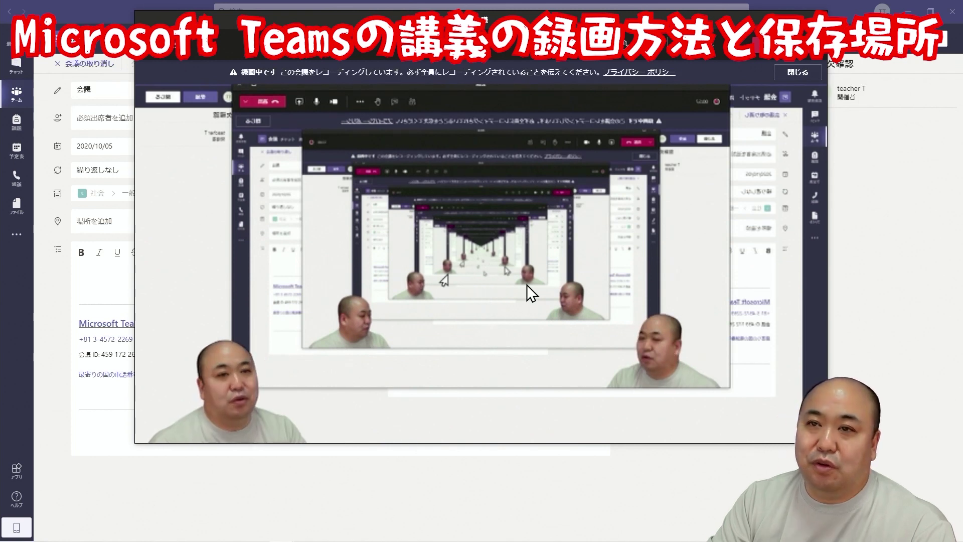
{"action": "left_click", "coordinate": [780, 59]}
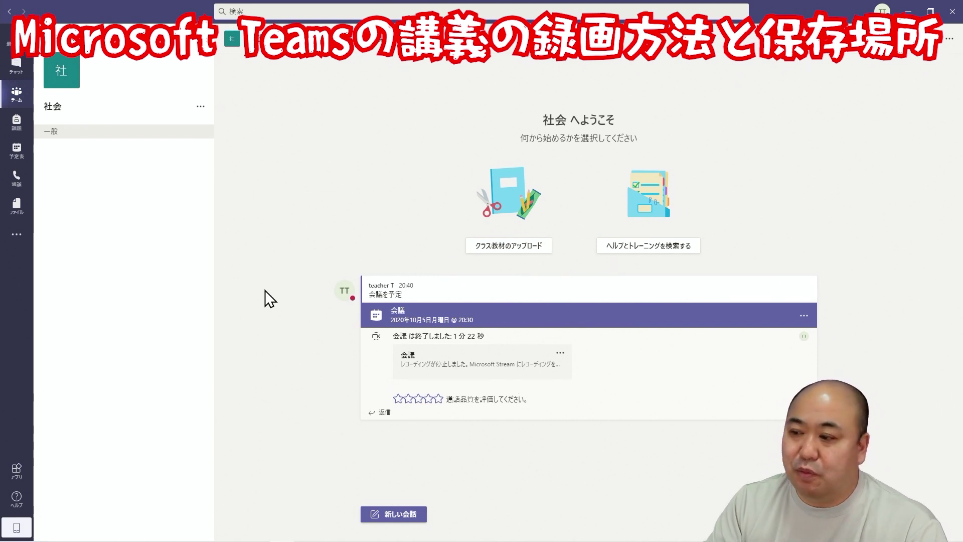
- Open the Stream app in Teams, go on to the Microsoft Stream website and maximize the browser window
{"action": "left_click", "coordinate": [17, 235]}
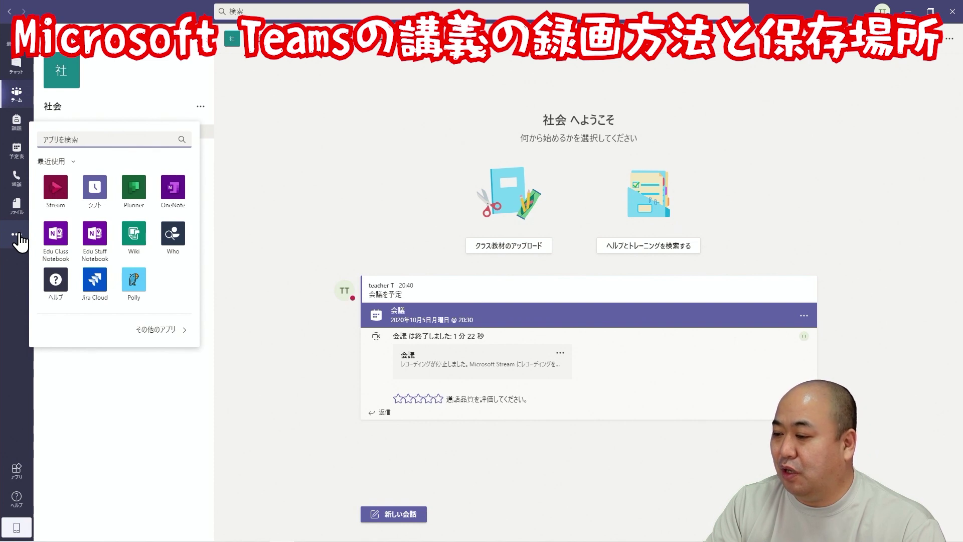
{"action": "left_click", "coordinate": [56, 191]}
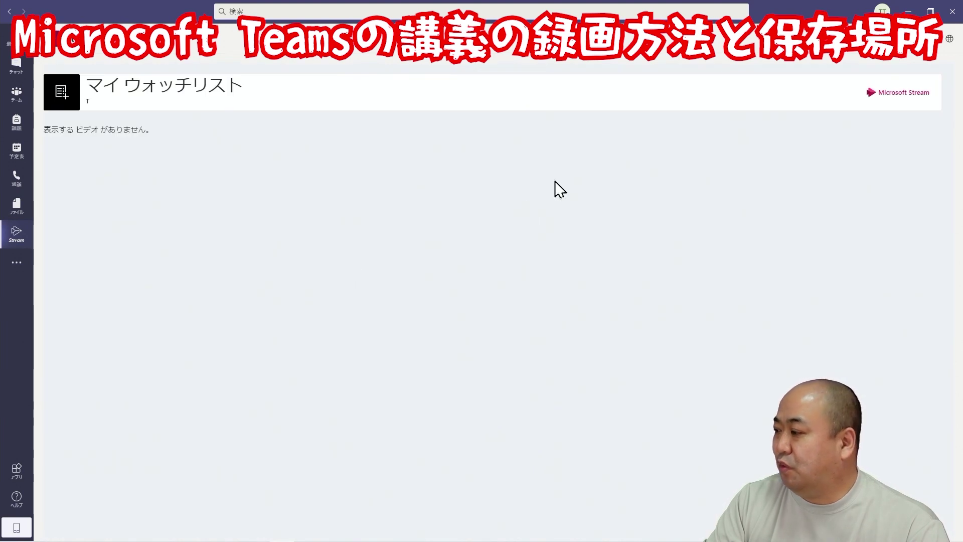
{"action": "left_click", "coordinate": [893, 96]}
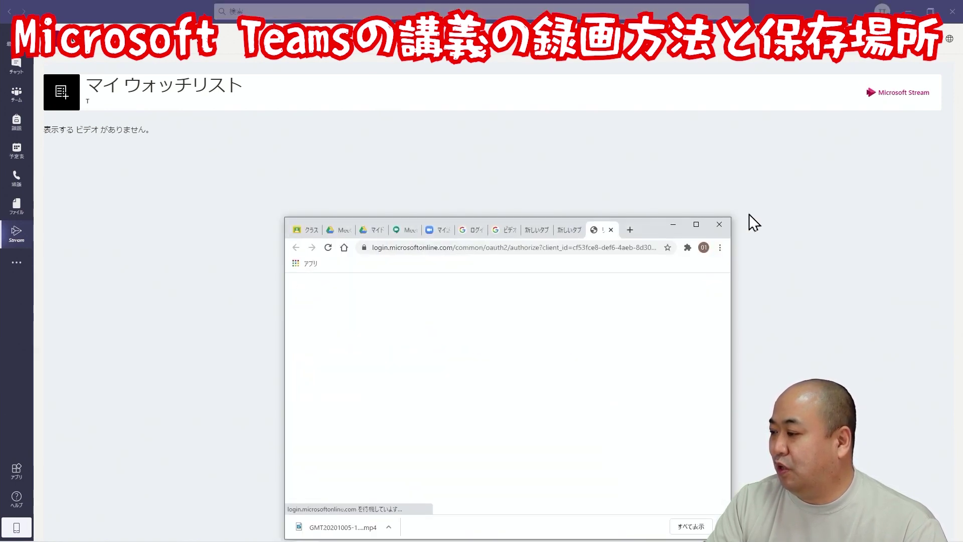
{"action": "left_click", "coordinate": [696, 224]}
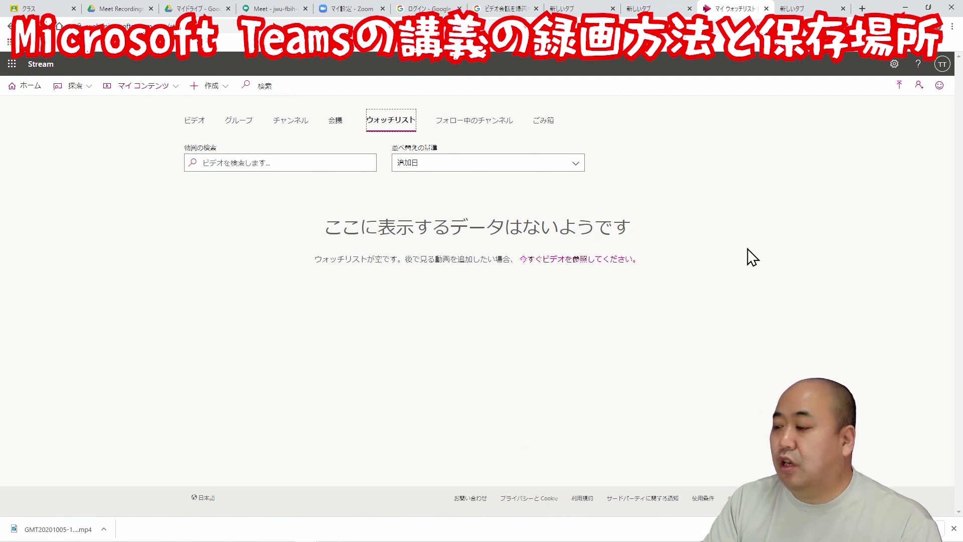
- Open the 会議 recording from the list of own videos, skip ahead in it and pause at 0:24
{"action": "left_click", "coordinate": [195, 122]}
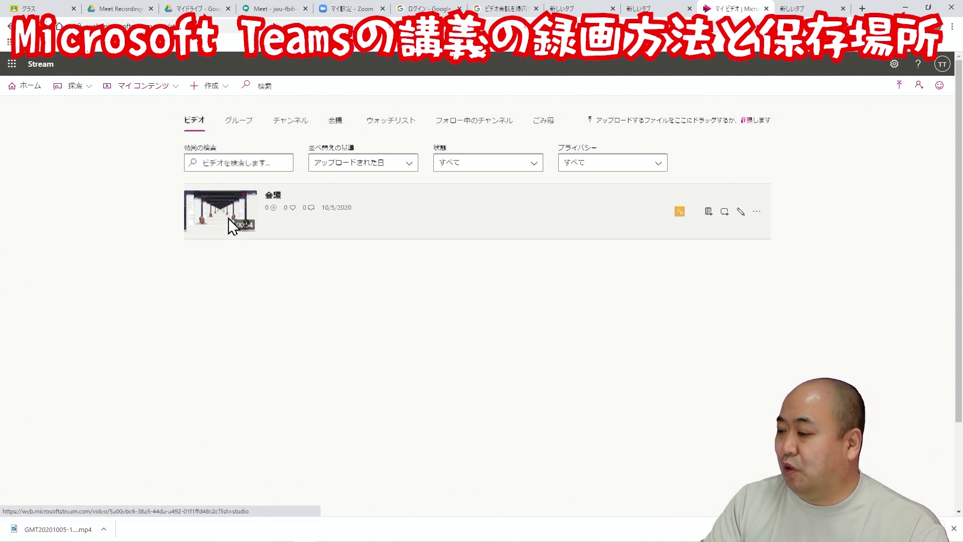
{"action": "left_click", "coordinate": [229, 219]}
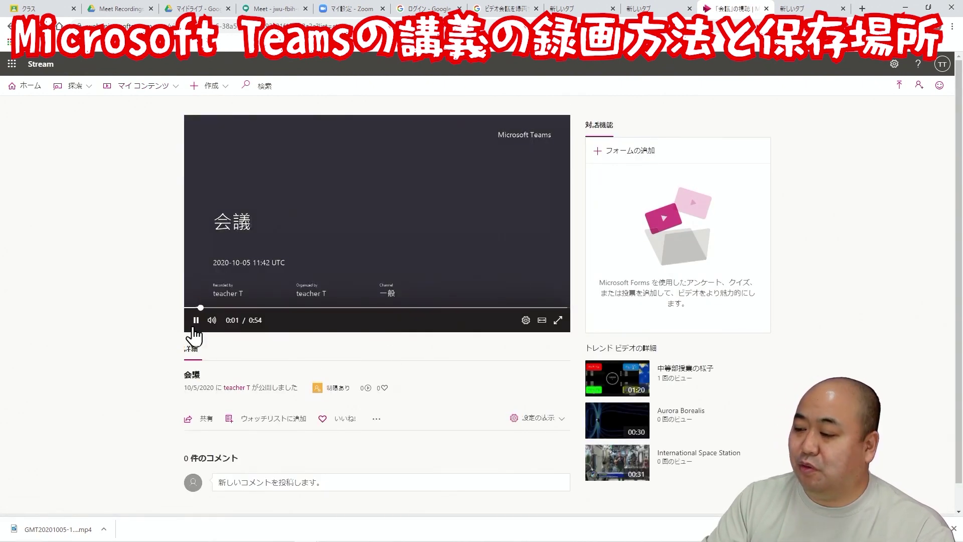
{"action": "left_click", "coordinate": [340, 306]}
{"action": "left_click", "coordinate": [195, 319]}
- Open the recording's sharing options and copy the direct link to the video
{"action": "scroll", "coordinate": [355, 358], "scroll_direction": "down", "scroll_amount": 1}
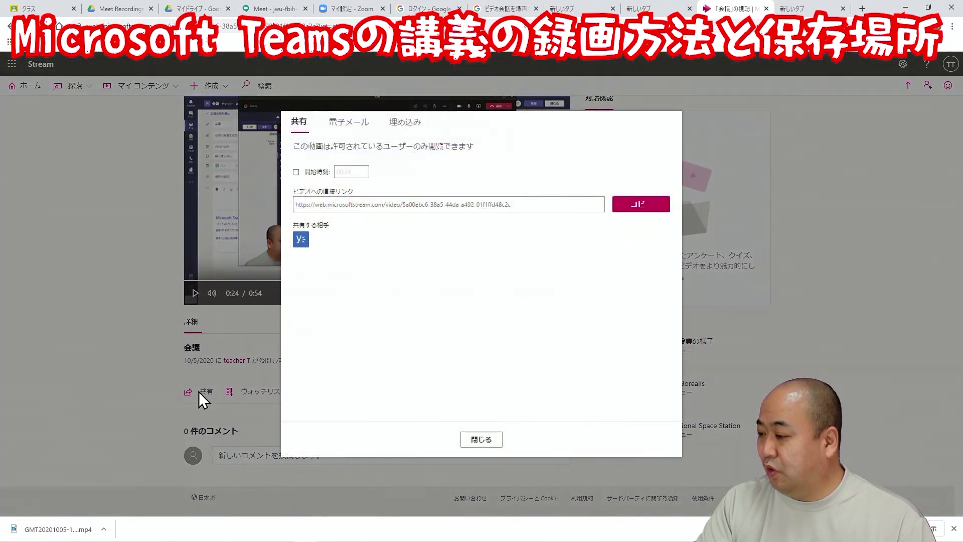
{"action": "left_click", "coordinate": [633, 213]}
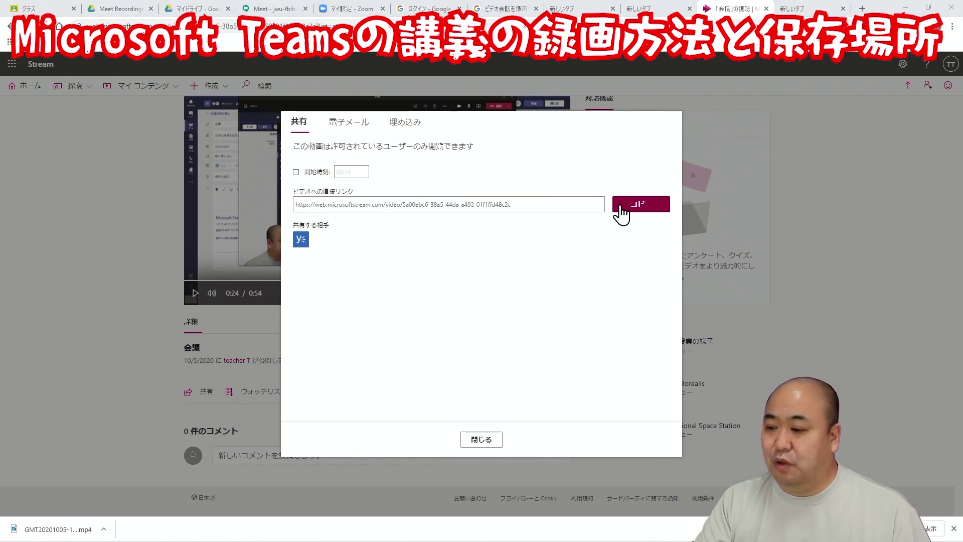
- Switch to Teams, reply to the 会議 meeting post with "会議の録画" and the copied Stream link, and give the reply a heart reaction
{"action": "key", "text": "alt+Tab"}
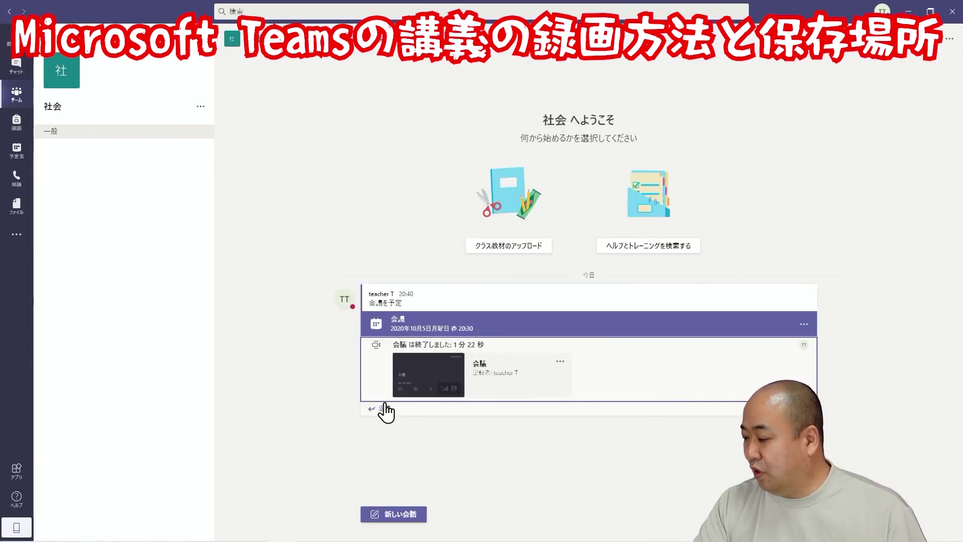
{"action": "left_click", "coordinate": [379, 410]}
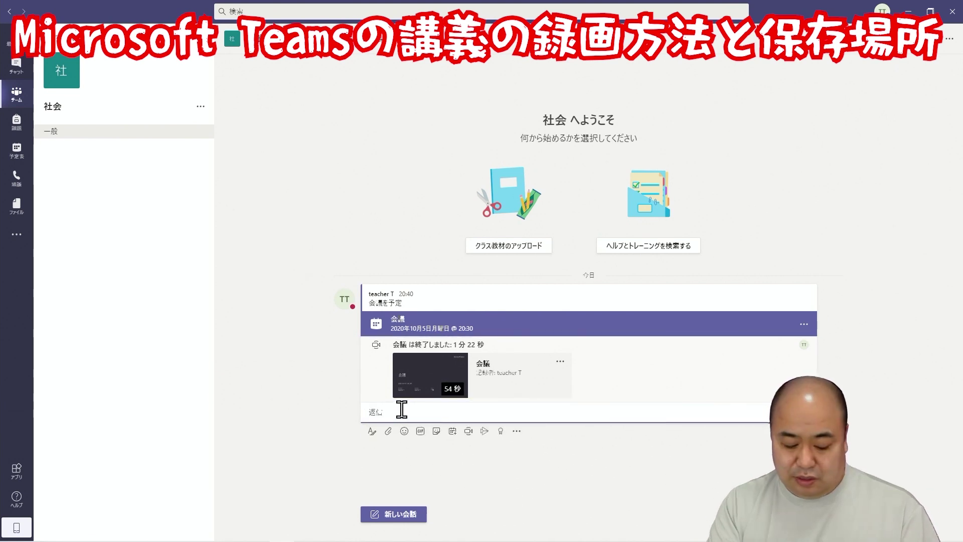
{"action": "type", "text": "会議"}
{"action": "key", "text": "Return"}
{"action": "type", "text": "のろく"}
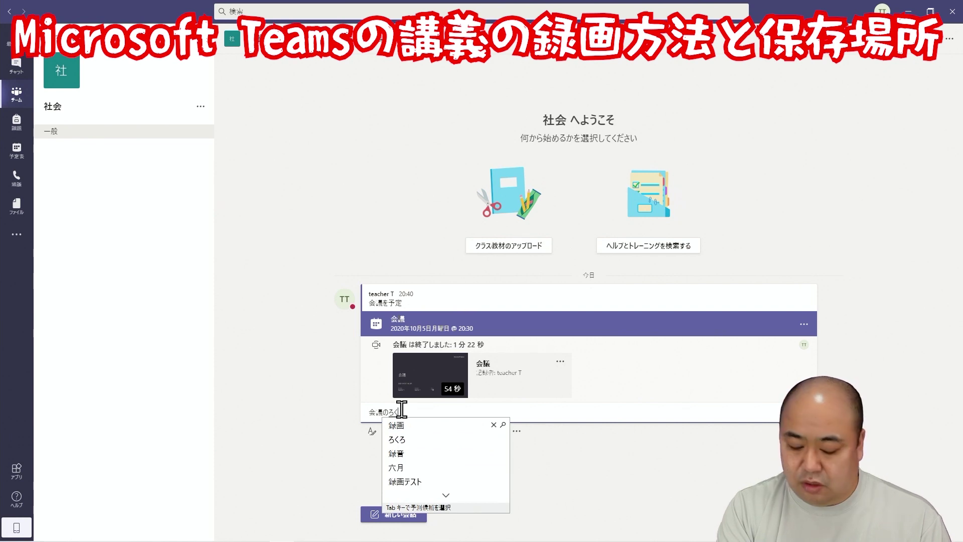
{"action": "type", "text": "が"}
{"action": "key", "text": "space"}
{"action": "key", "text": "Return"}
{"action": "type", "text": "https://web.microsoftstream.com/video/5a00ebc6-38a5-44da-a492-01f1ffd48c2c"}
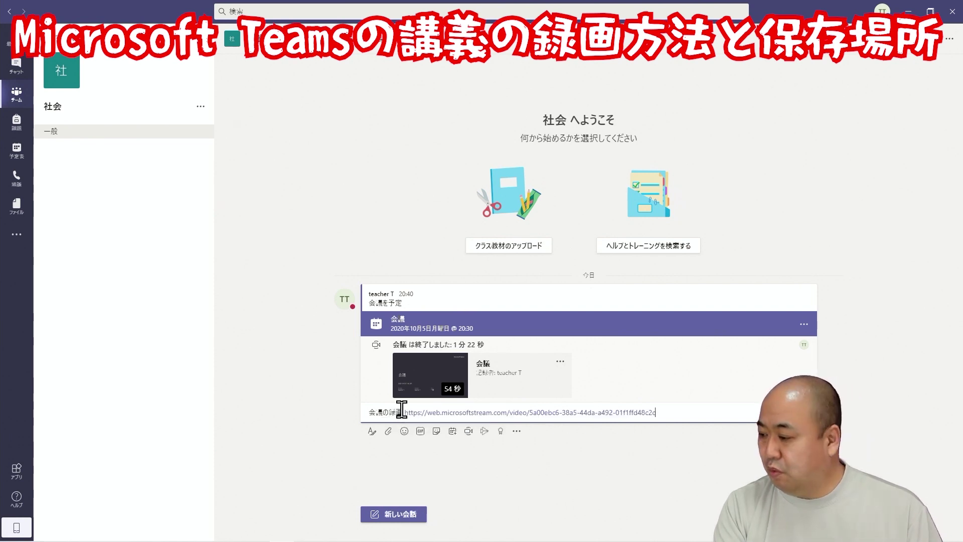
{"action": "key", "text": "Return"}
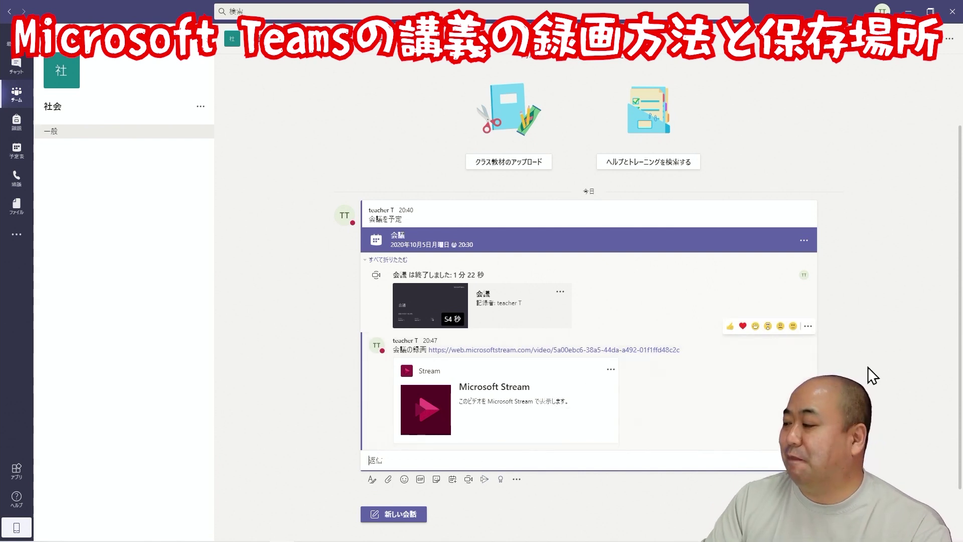
{"action": "left_click", "coordinate": [743, 326]}
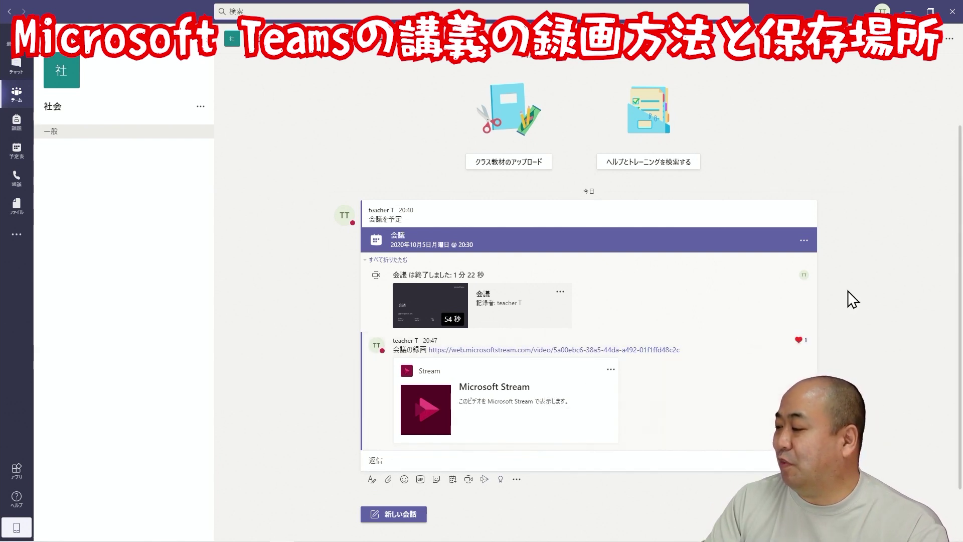